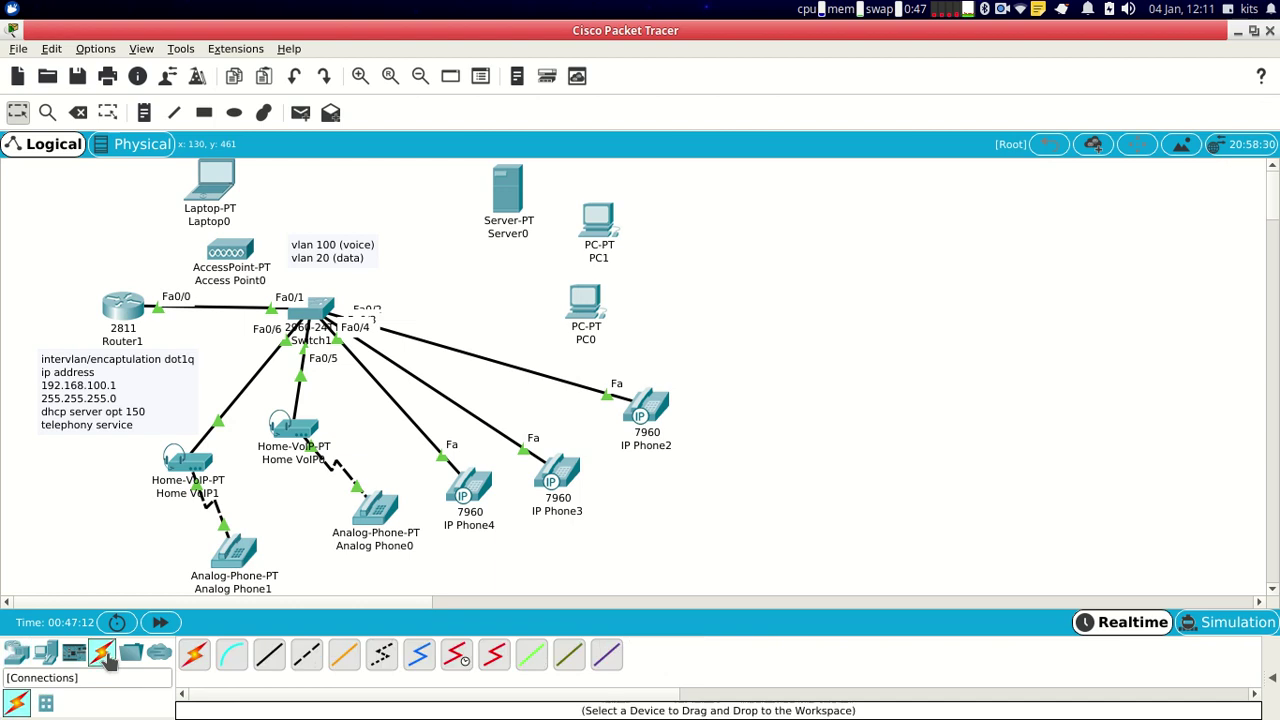
Step: Connect Switch1's FastEthernet0/7 to PC0's FastEthernet0 with a copper straight-through cable
click(268, 655)
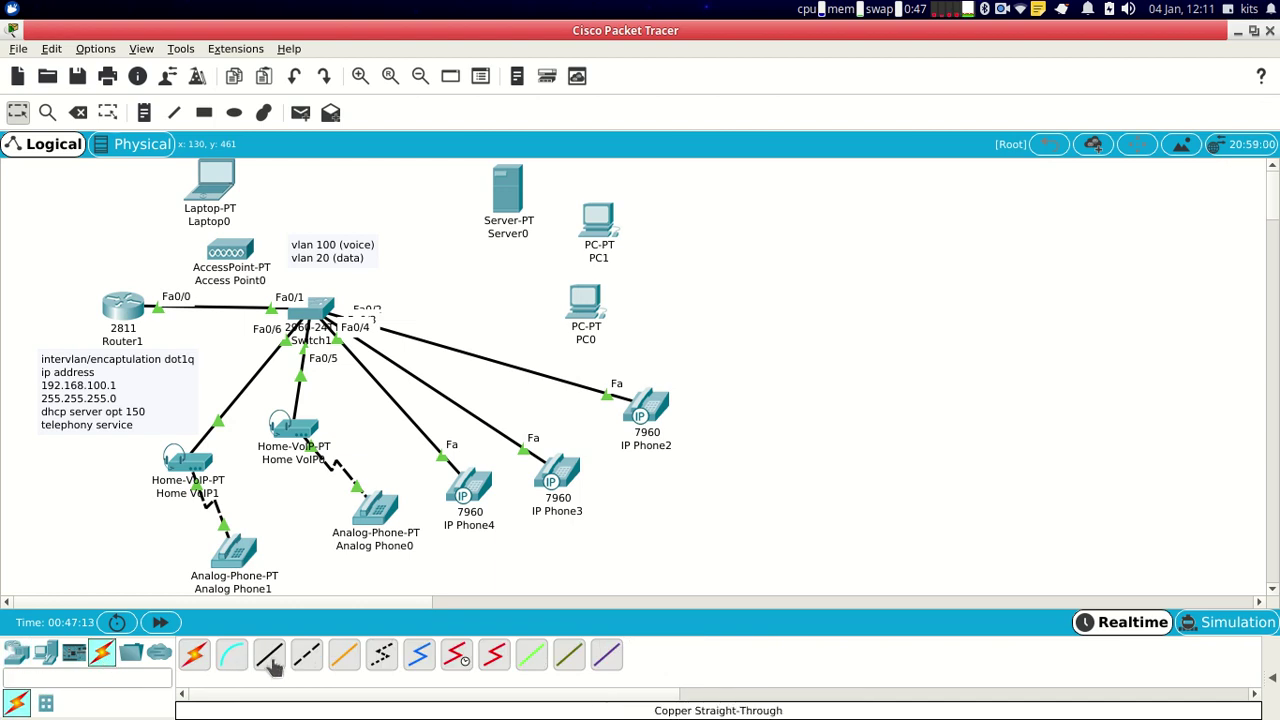
click(320, 307)
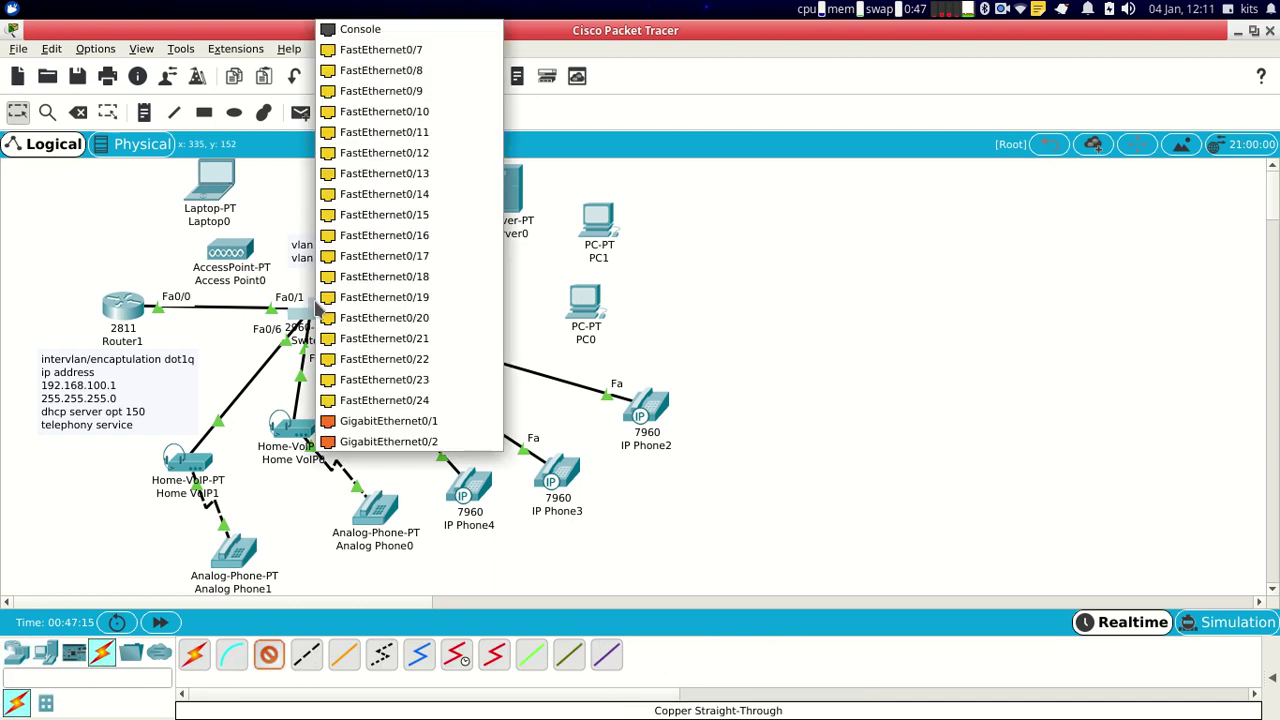
click(453, 57)
click(594, 312)
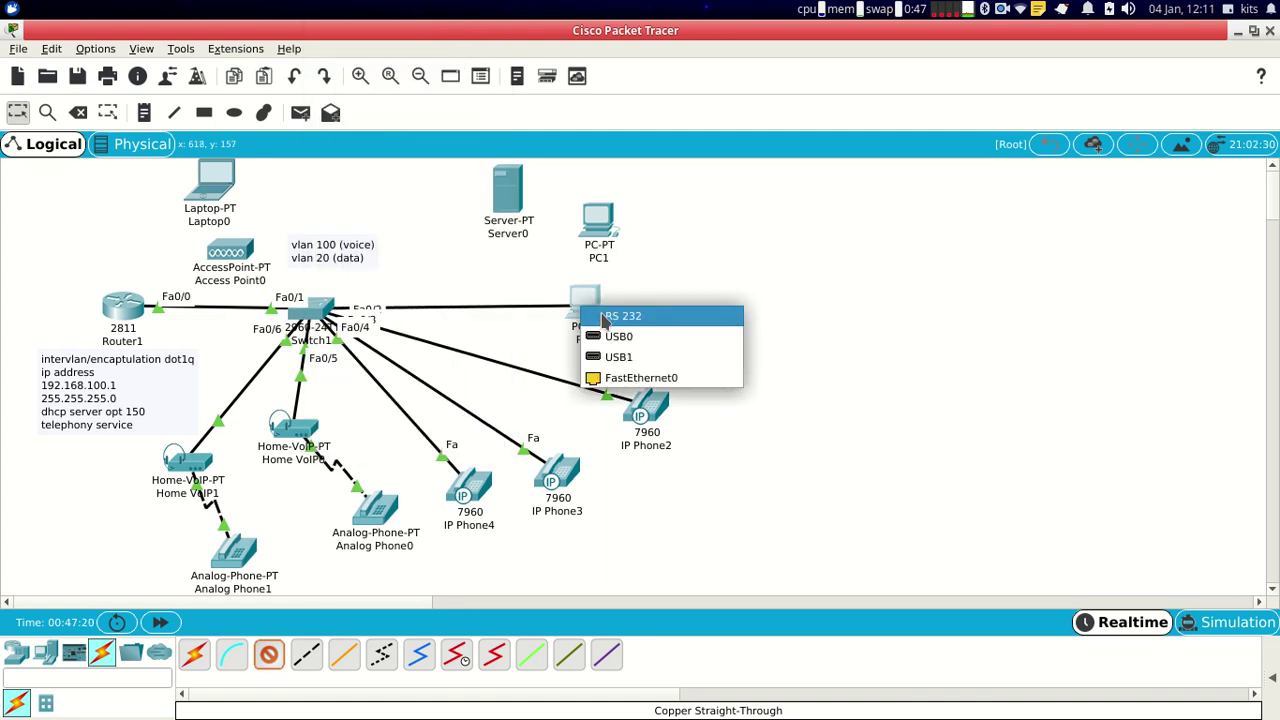
click(628, 379)
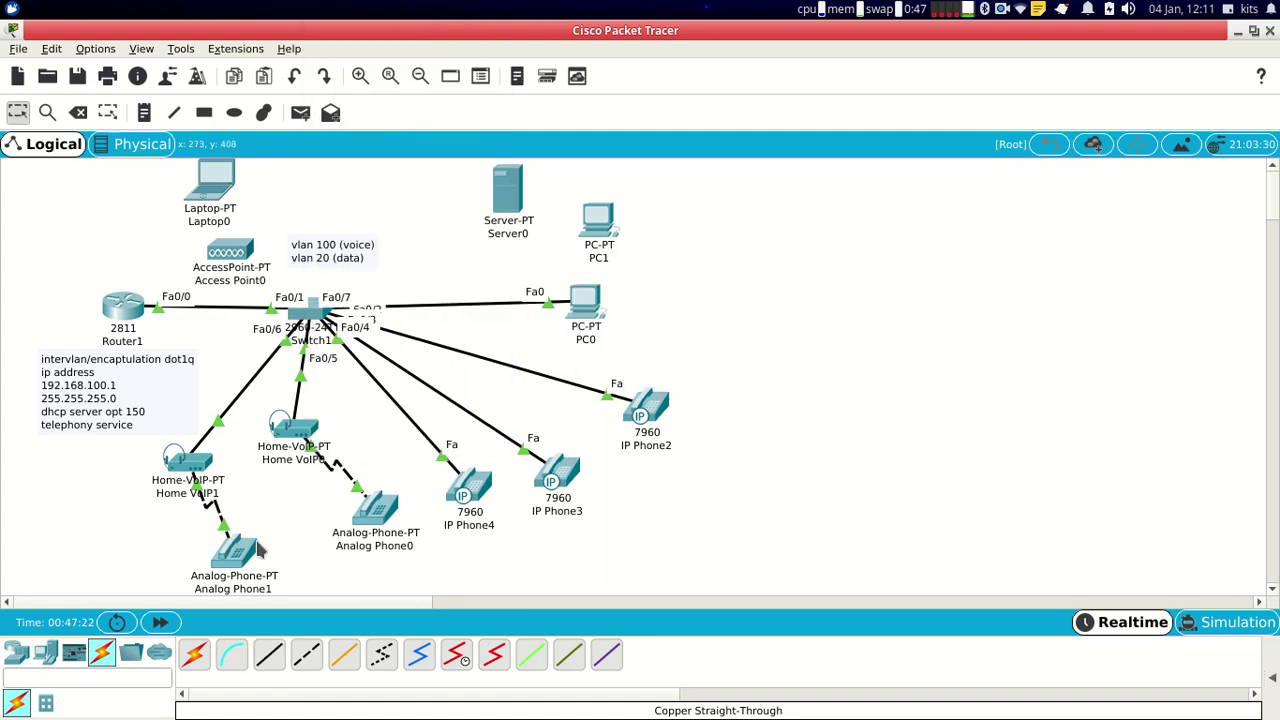
Step: Connect Switch1's FastEthernet0/8 to PC1's FastEthernet0 with a copper straight-through cable
click(268, 655)
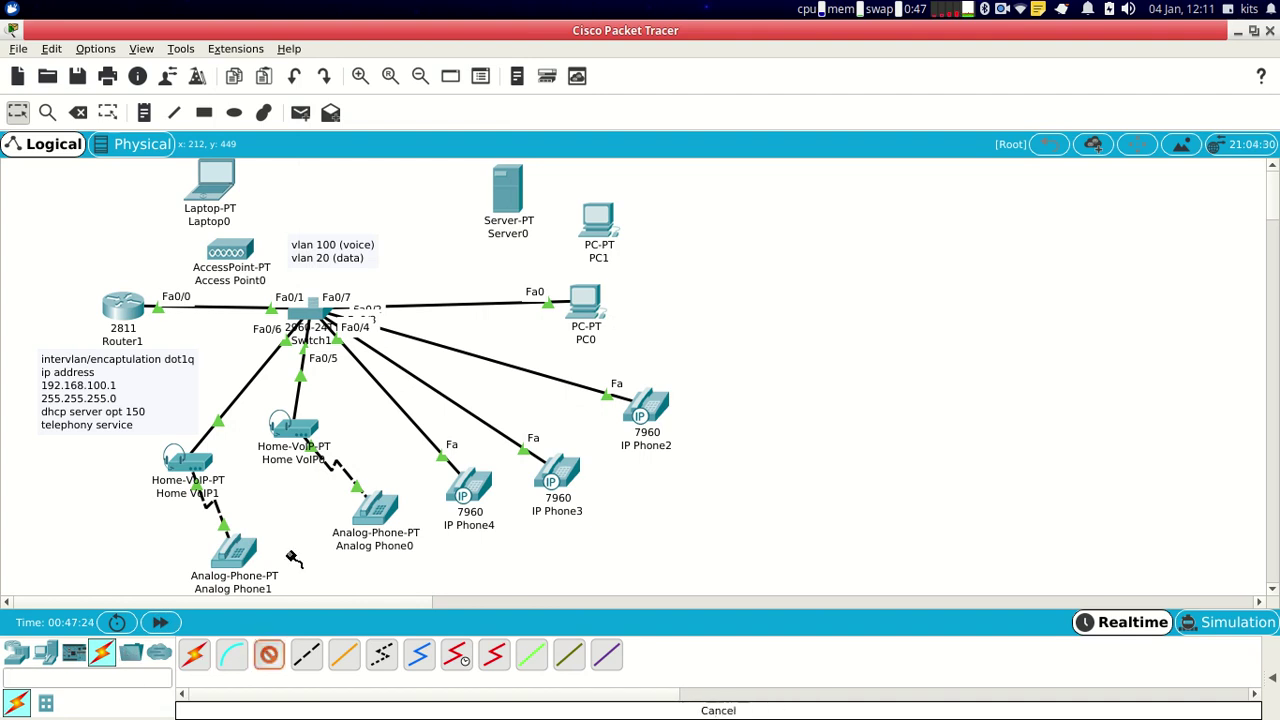
click(313, 308)
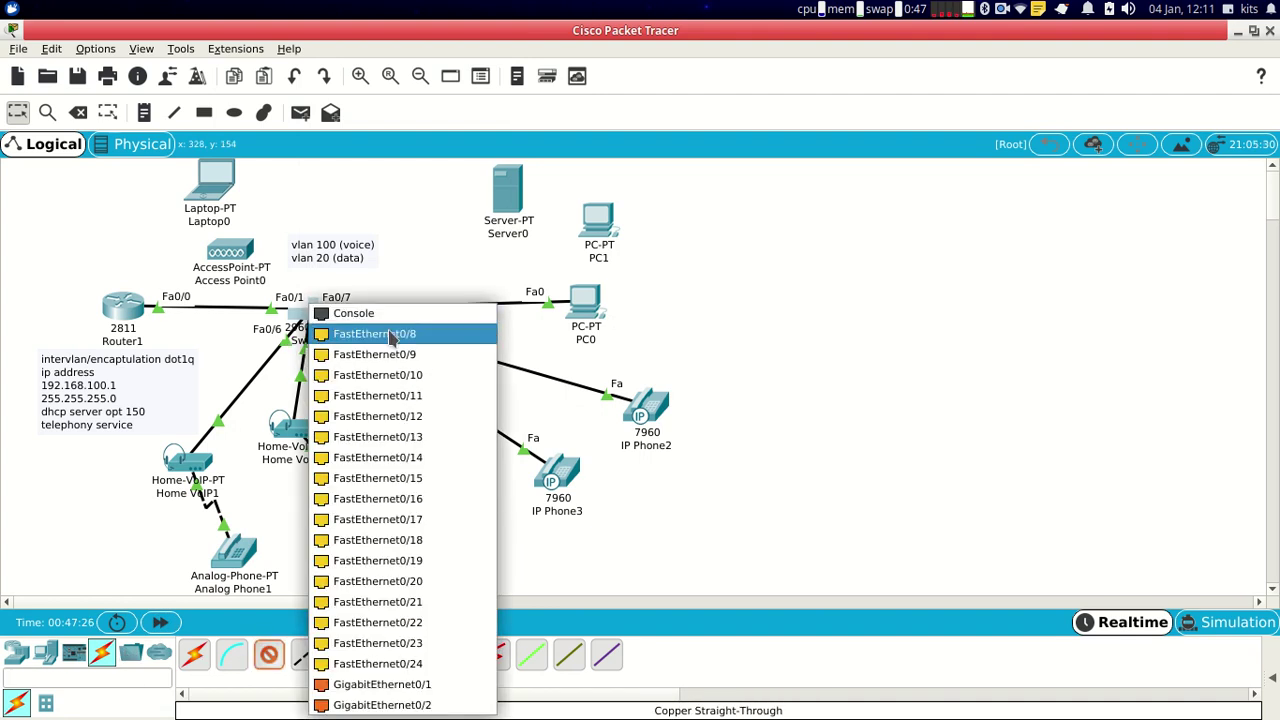
click(365, 331)
click(597, 240)
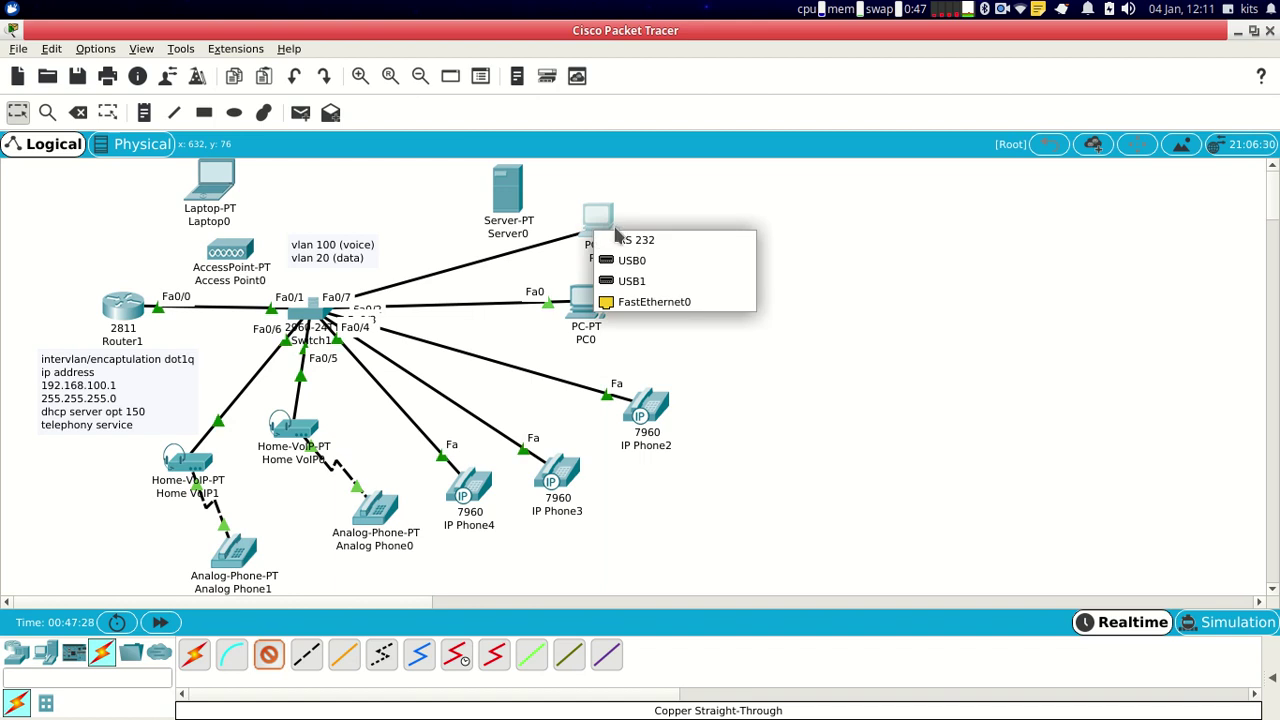
click(651, 304)
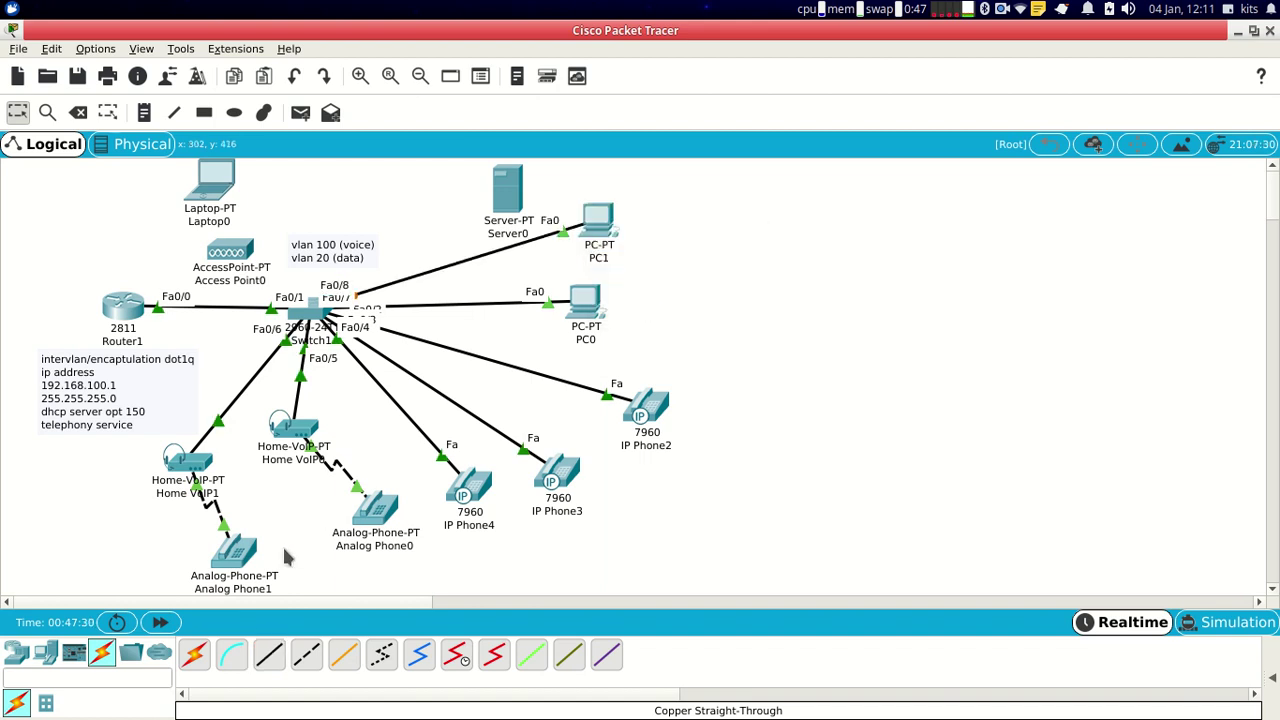
Step: Connect Switch1's FastEthernet0/9 to Server0's FastEthernet0 with a copper straight-through cable
click(270, 658)
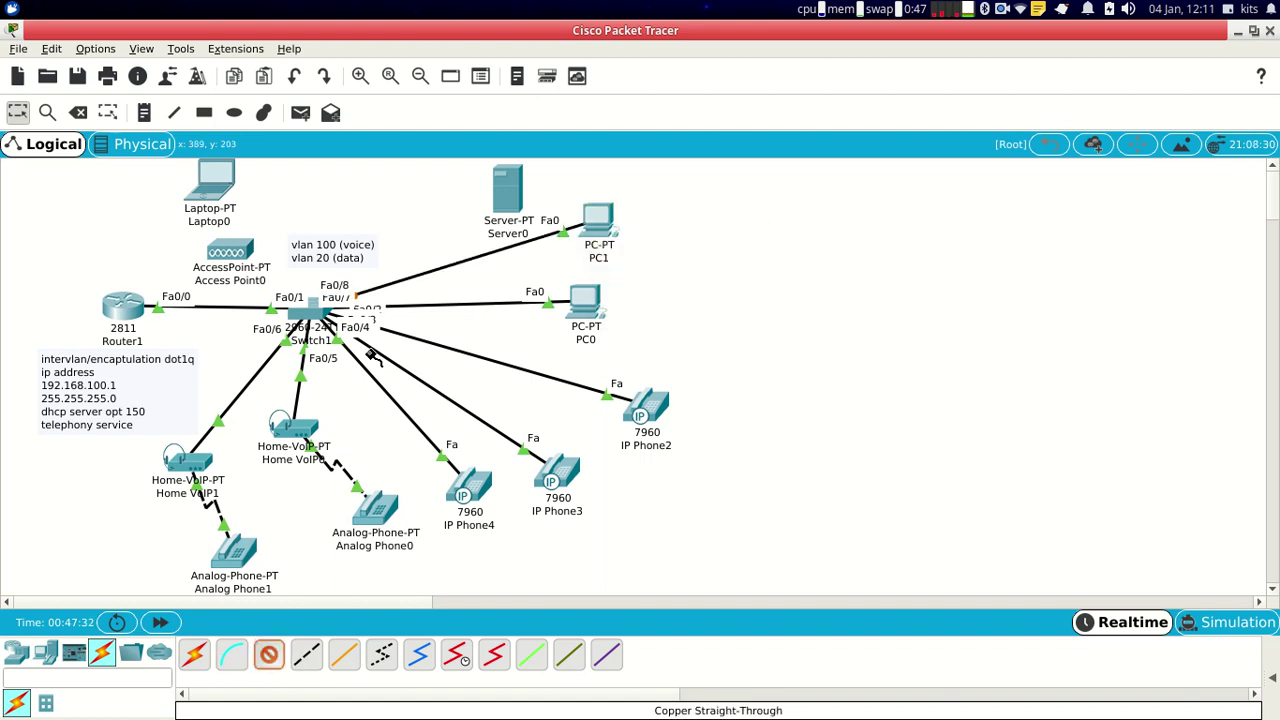
click(314, 314)
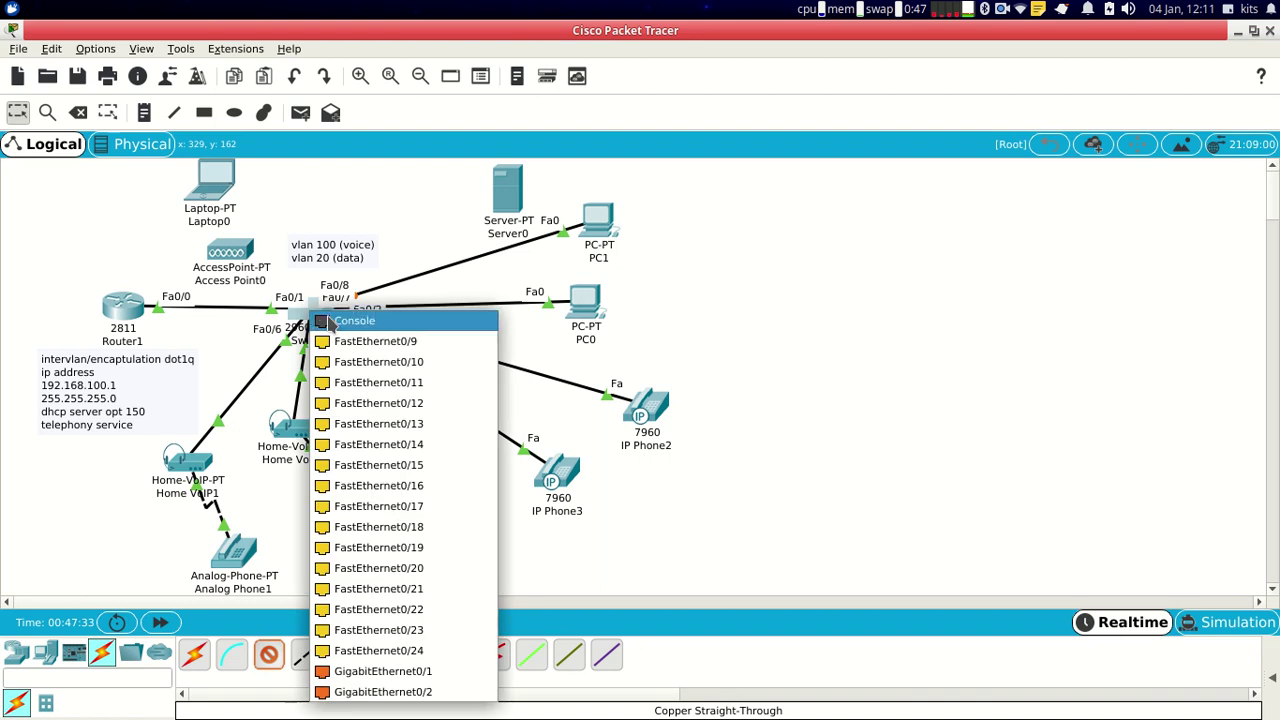
click(373, 342)
click(505, 195)
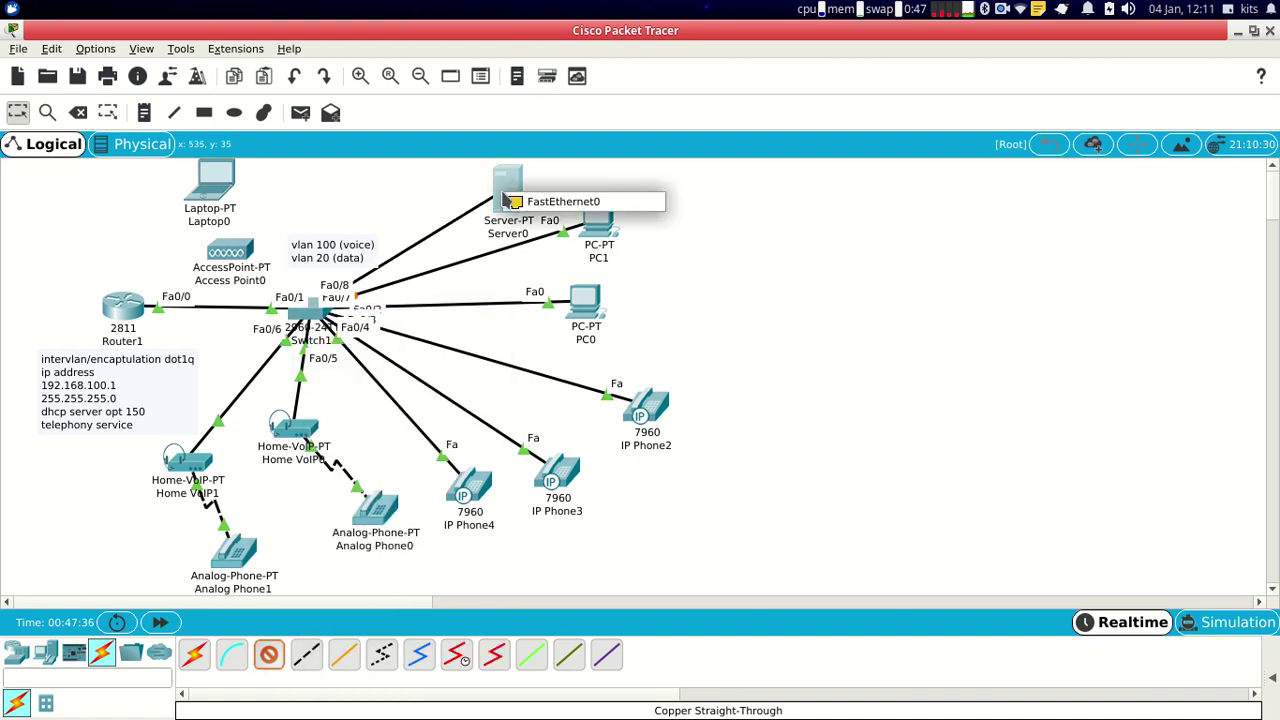
click(560, 202)
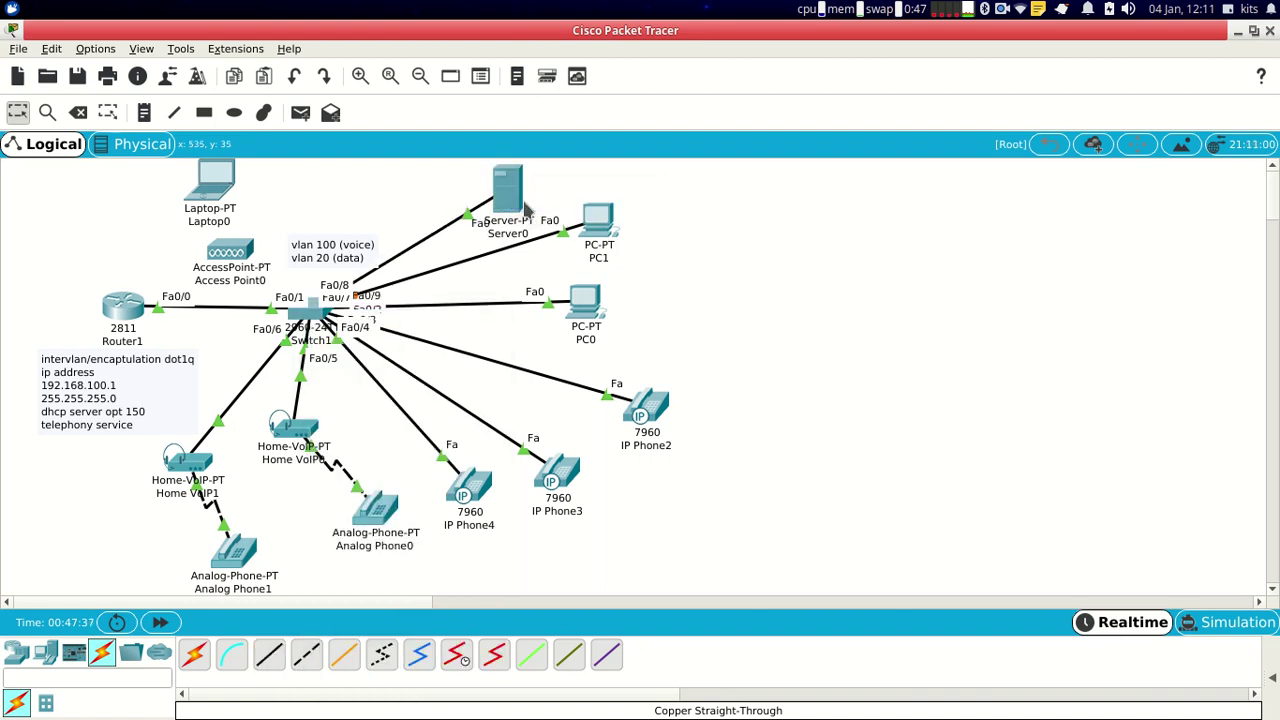
Step: Connect Switch1's FastEthernet0/10 to Port 0 of Access Point0 with a copper straight-through cable and shift the access point slightly away from the switch
click(270, 657)
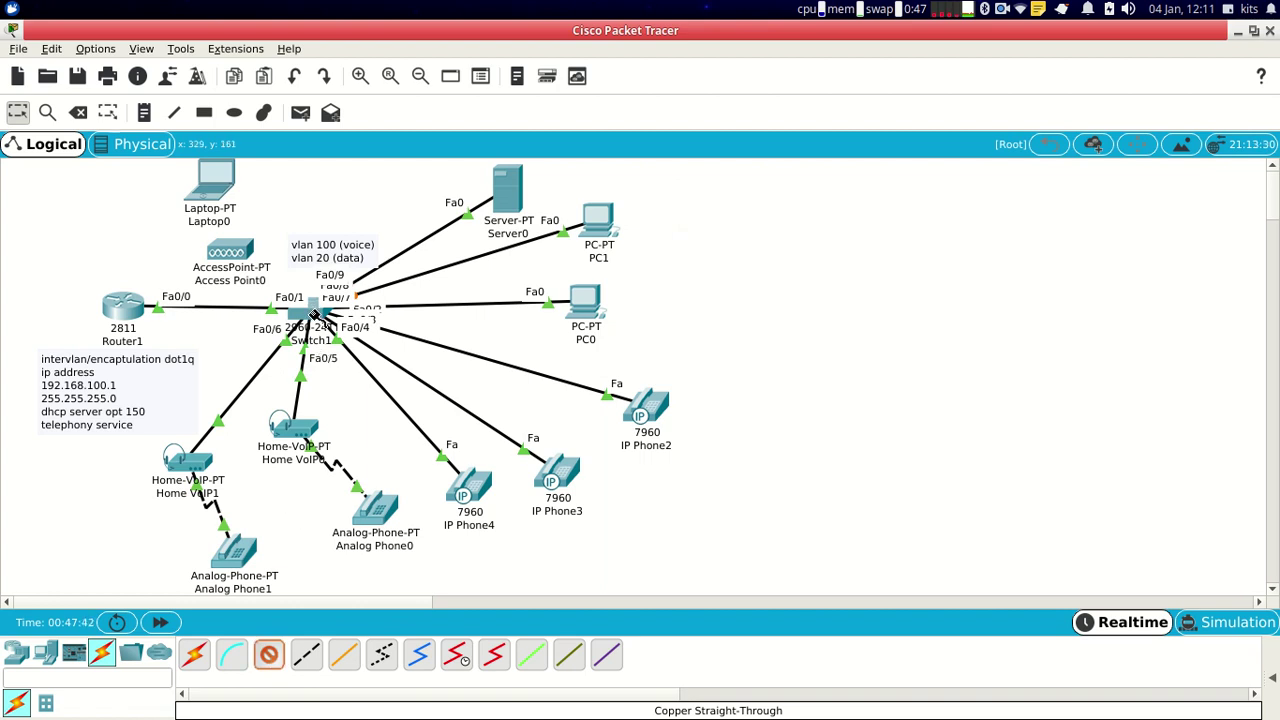
click(314, 312)
click(358, 345)
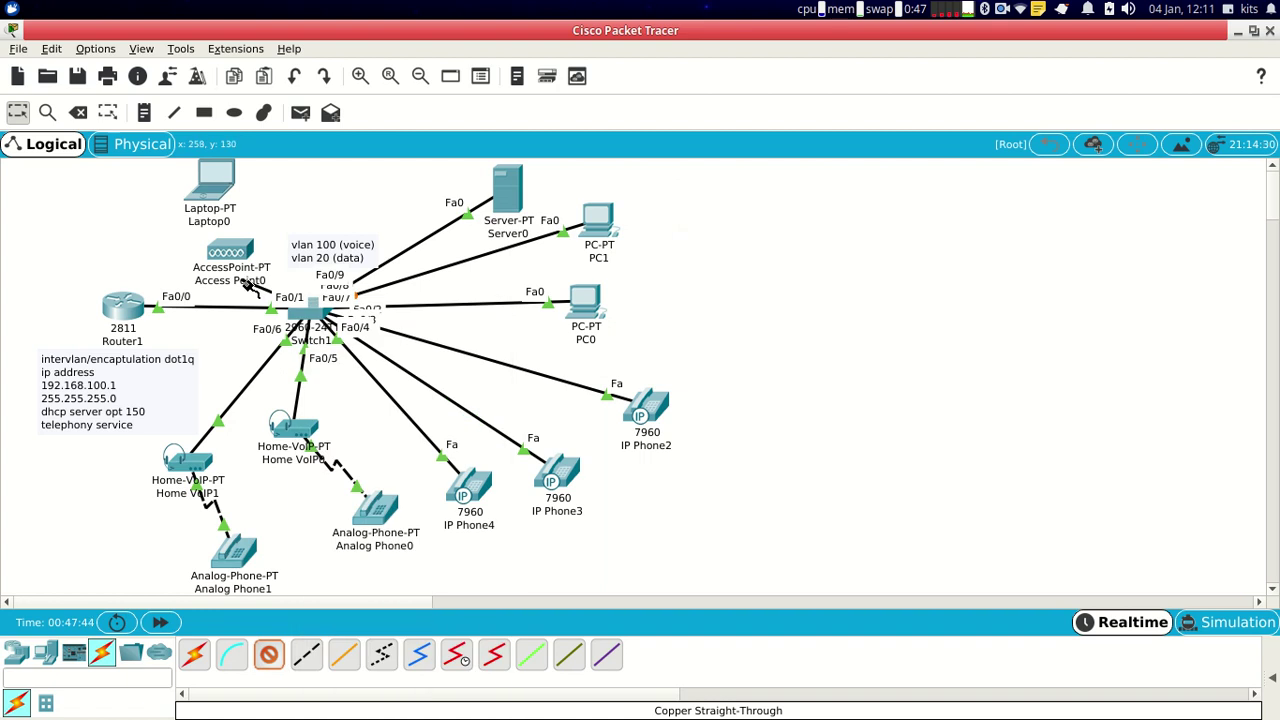
click(238, 256)
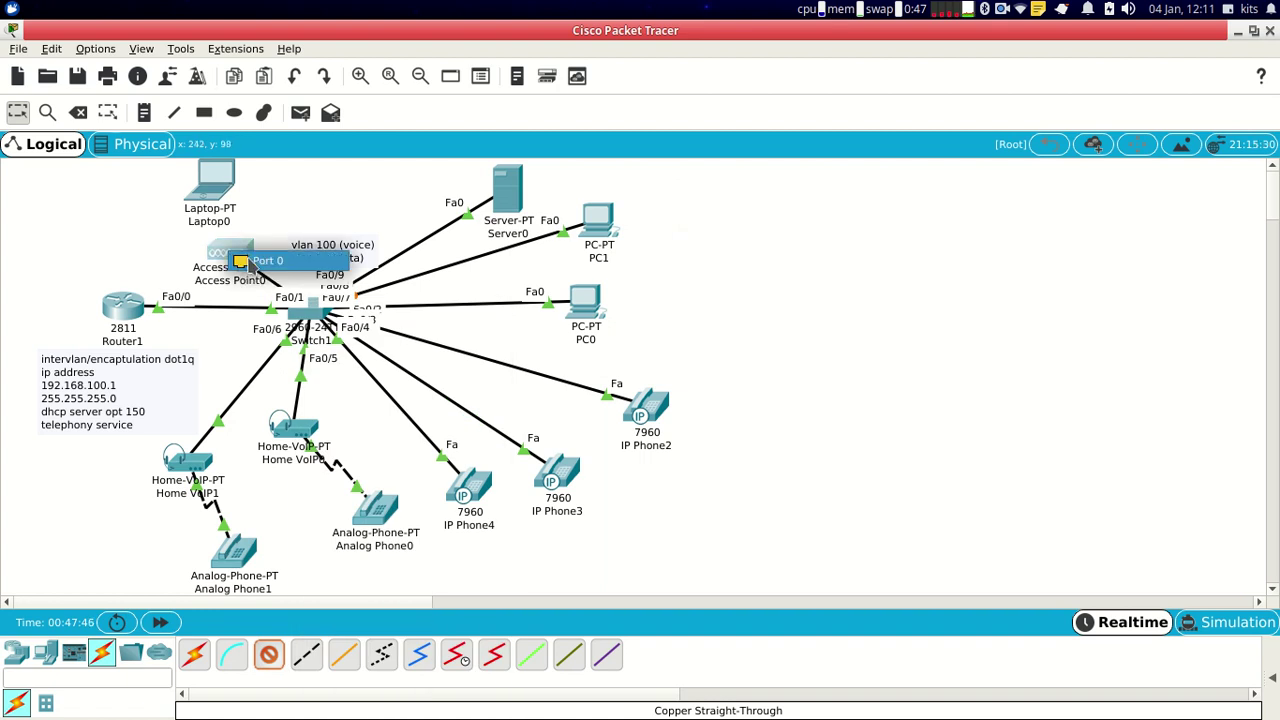
click(252, 261)
drag(238, 258, 210, 248)
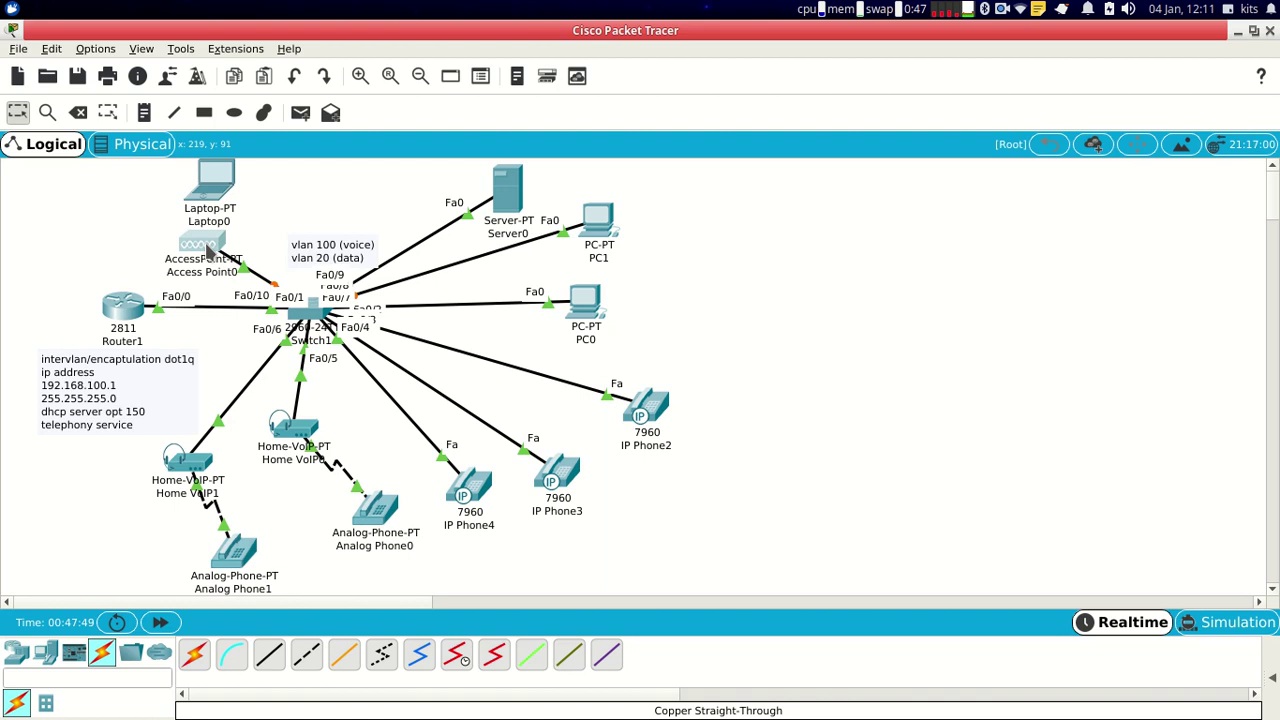
Step: Fast-forward the simulation time and set PC0's IPv4 configuration to DHCP
click(162, 623)
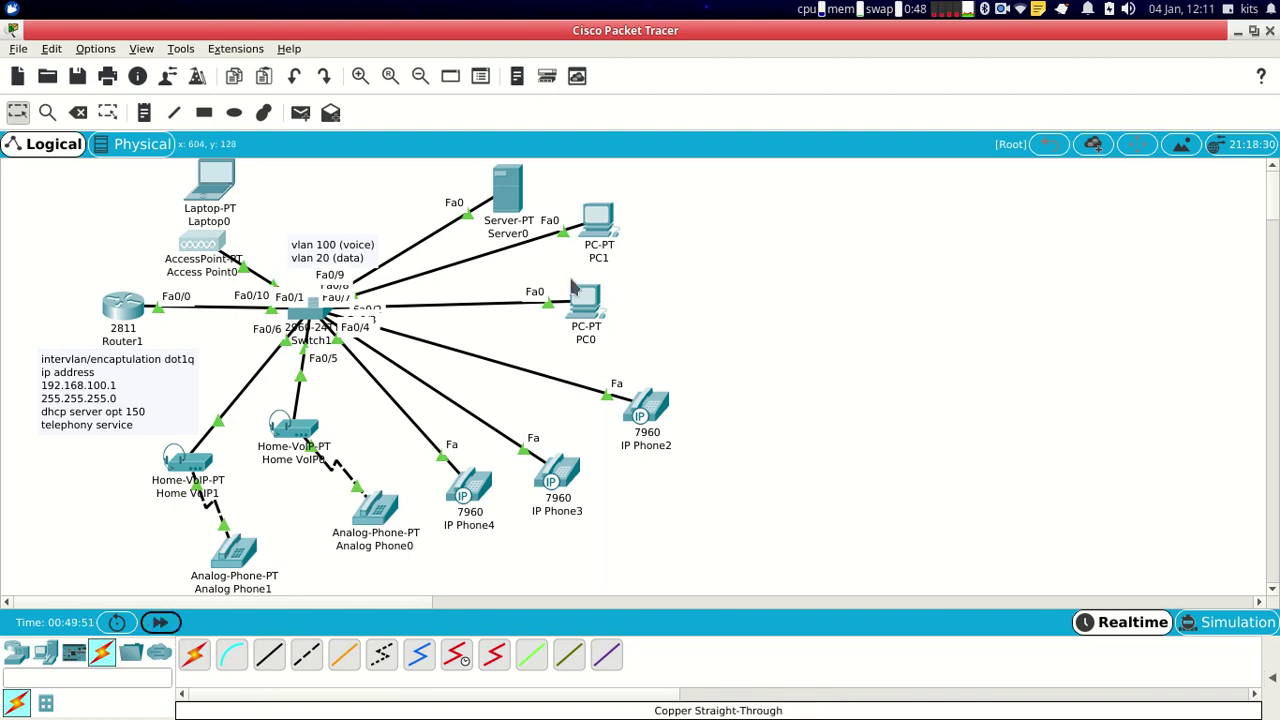
click(588, 302)
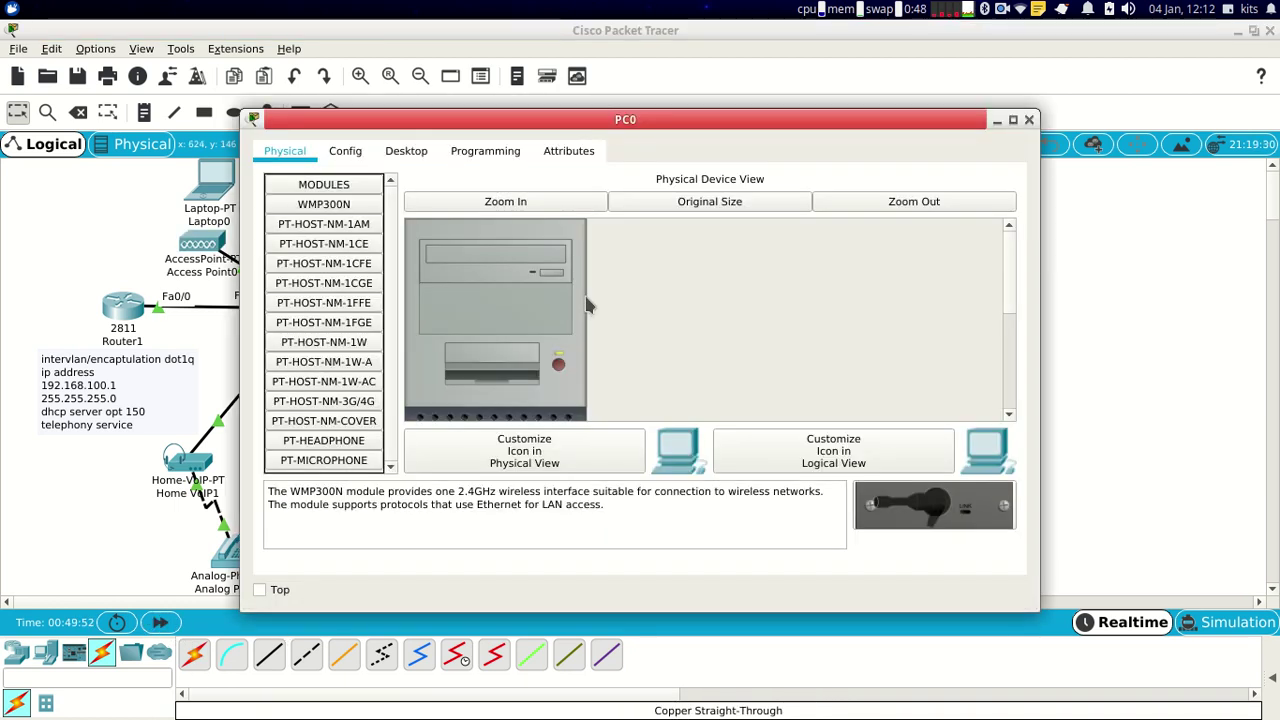
click(401, 156)
click(354, 206)
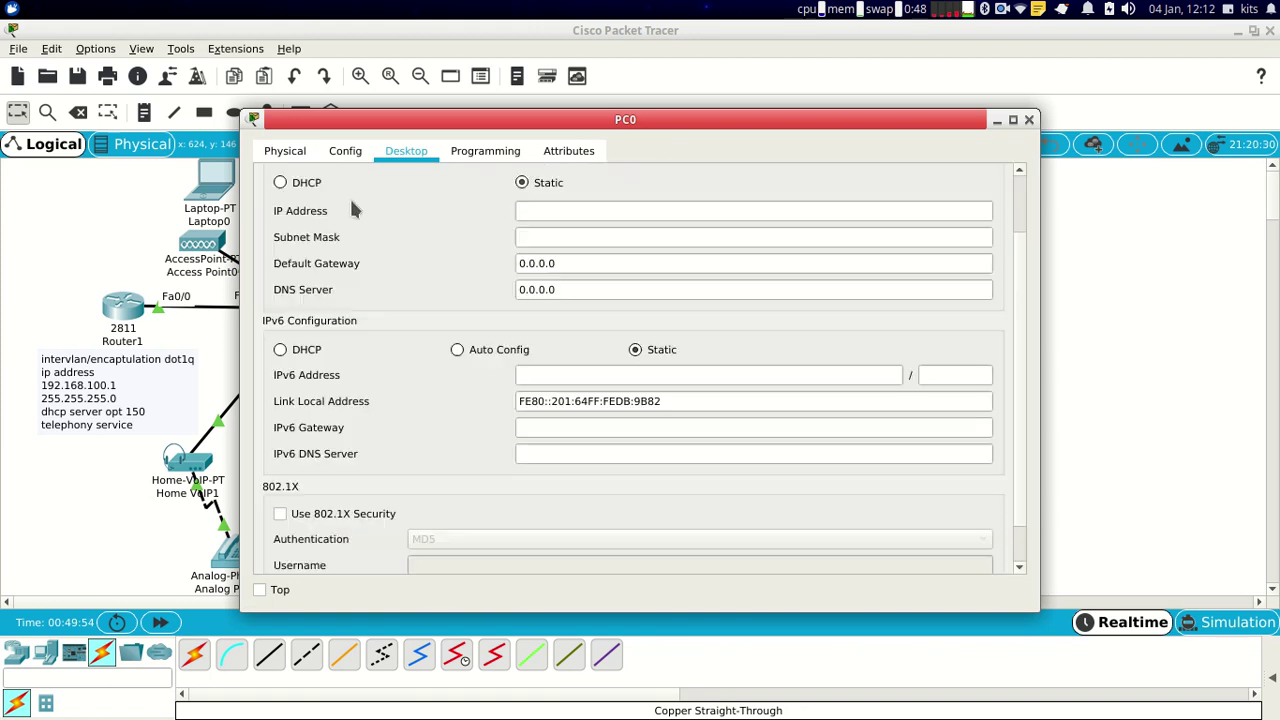
click(282, 183)
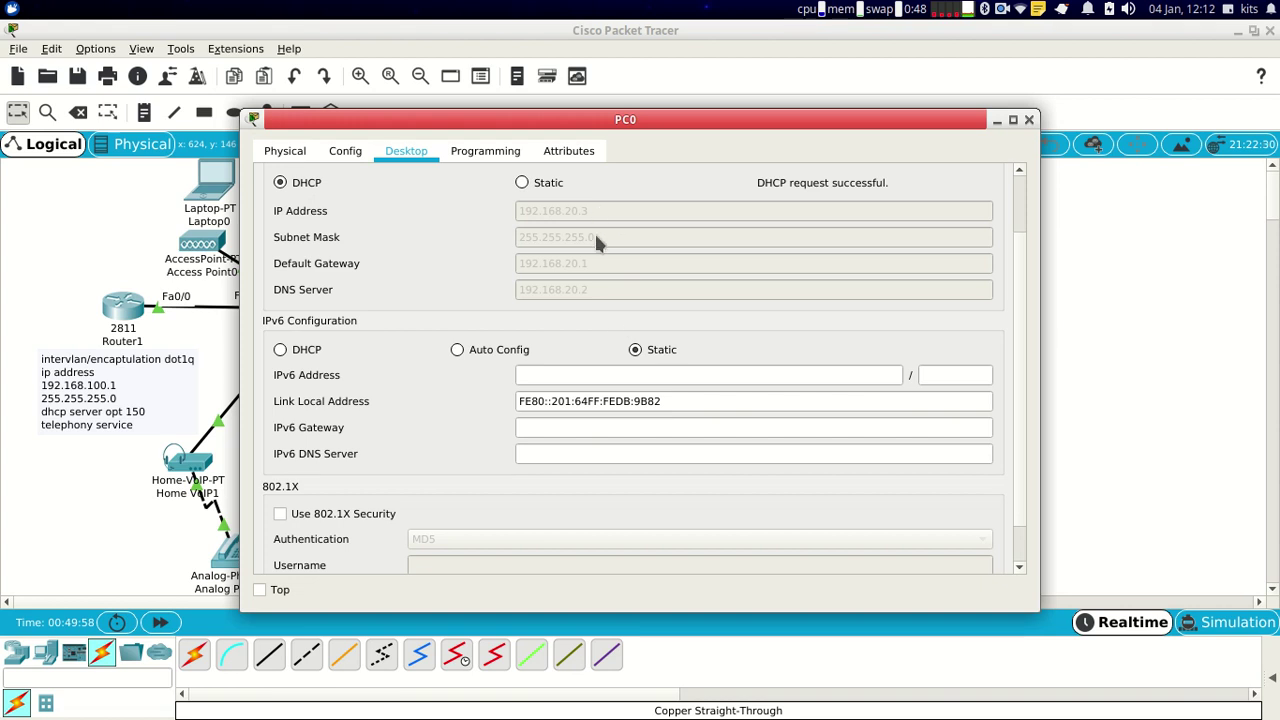
click(1030, 121)
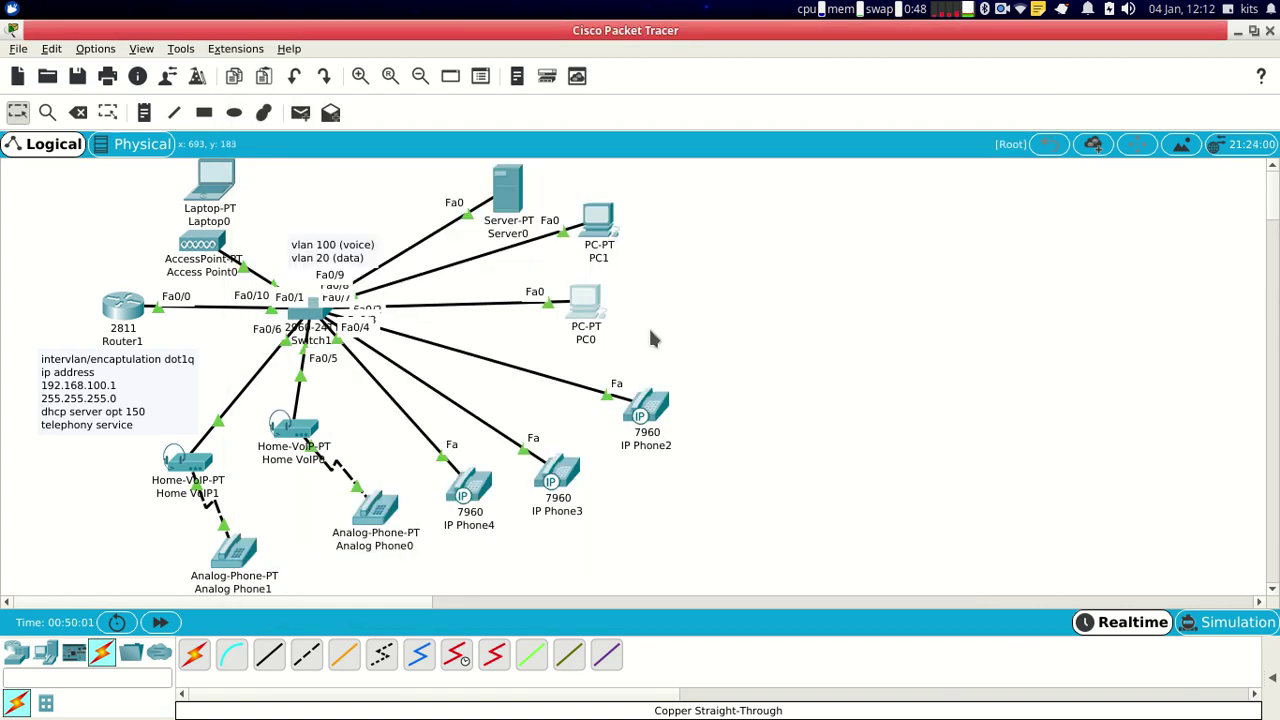
Step: Set PC1's IPv4 configuration to DHCP
click(600, 228)
click(418, 155)
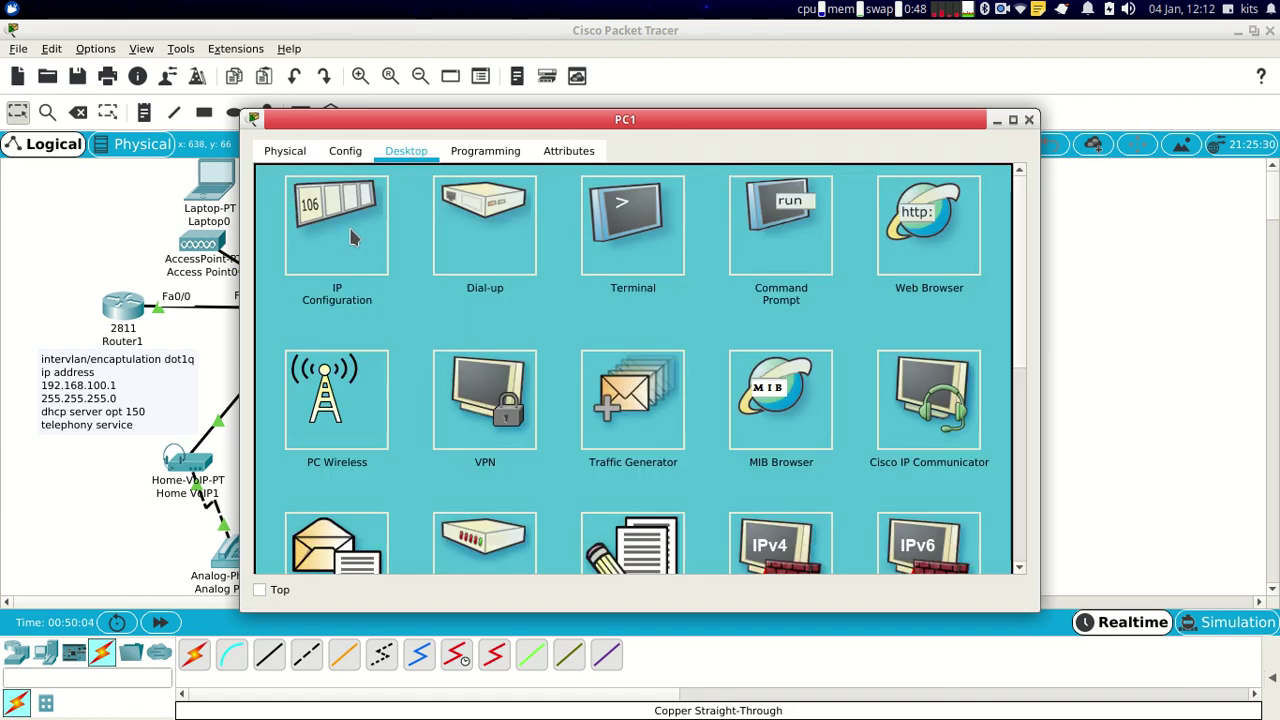
click(343, 234)
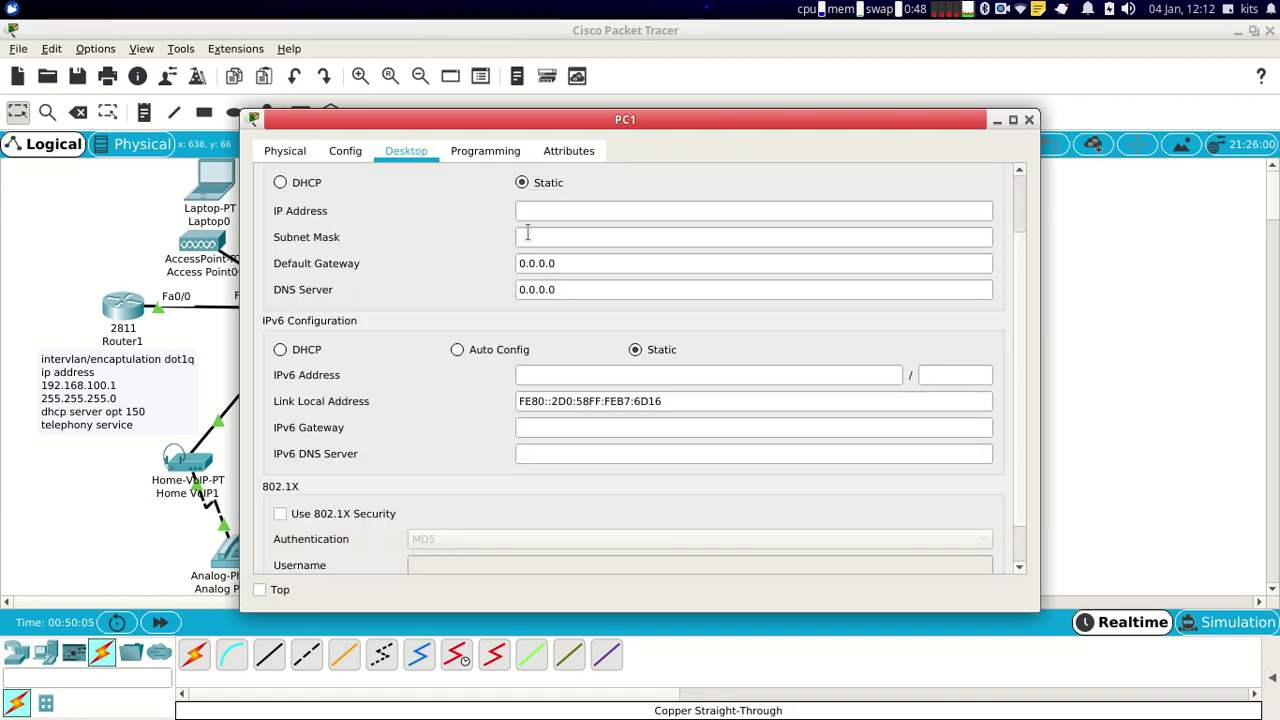
click(281, 183)
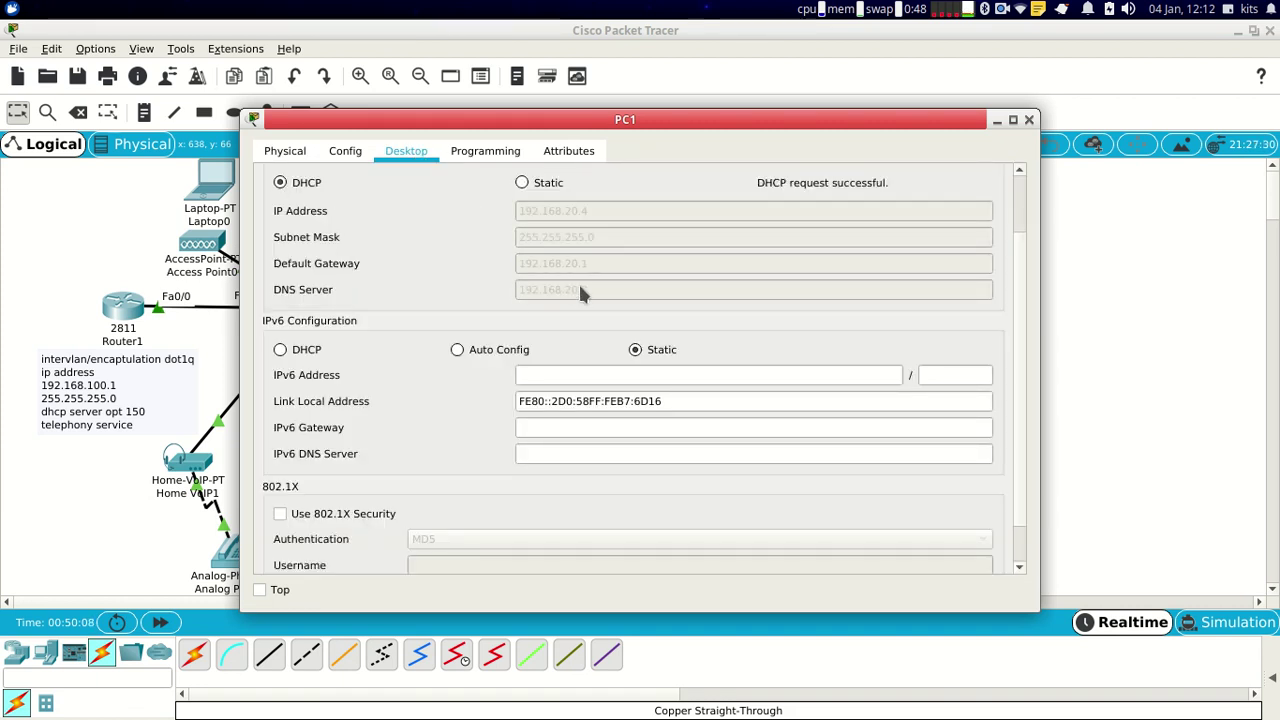
click(1031, 121)
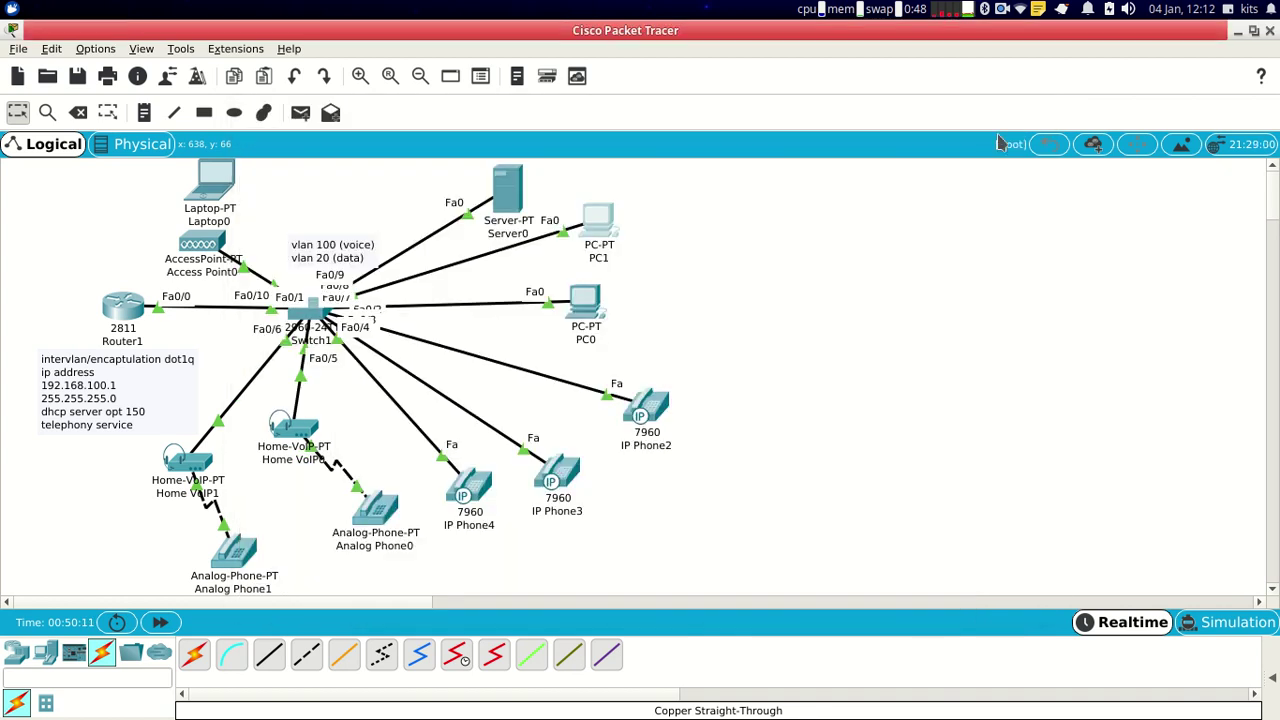
Step: Give Server0 the static IP address 192.168.20.2 with subnet mask 255.255.255.0
click(507, 200)
drag(557, 126, 747, 141)
click(651, 172)
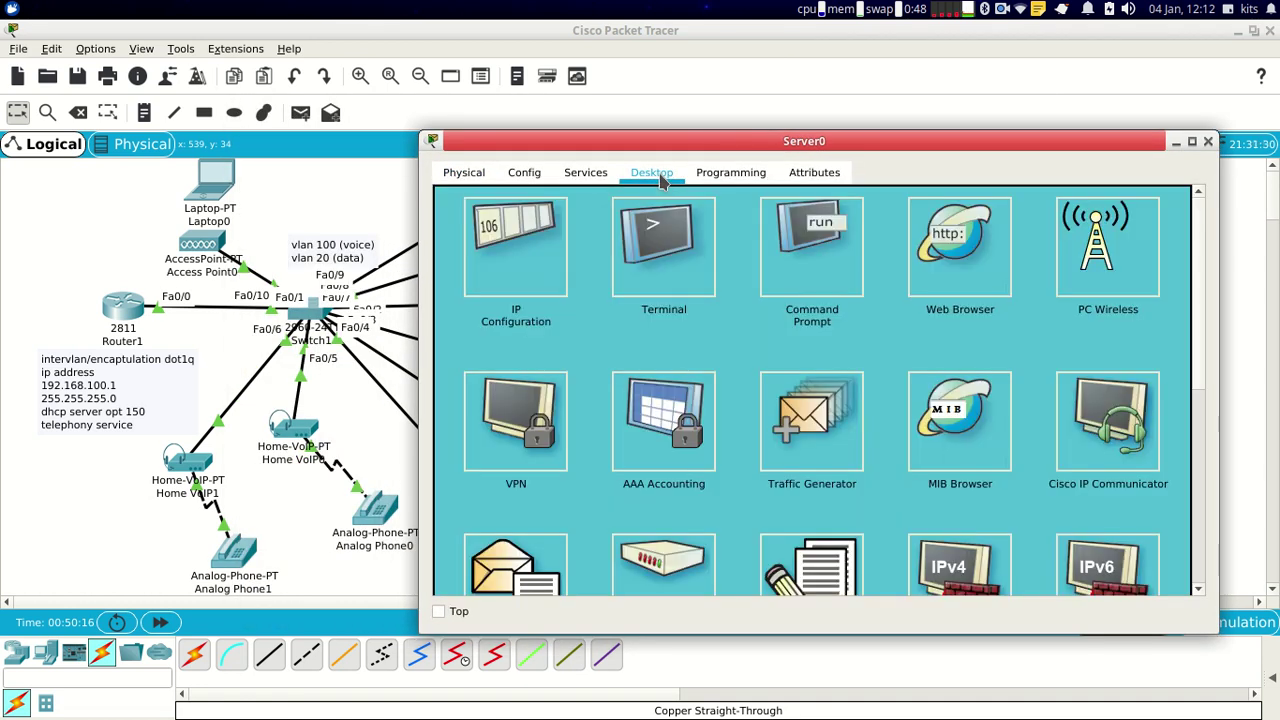
click(512, 240)
click(717, 207)
text(192)
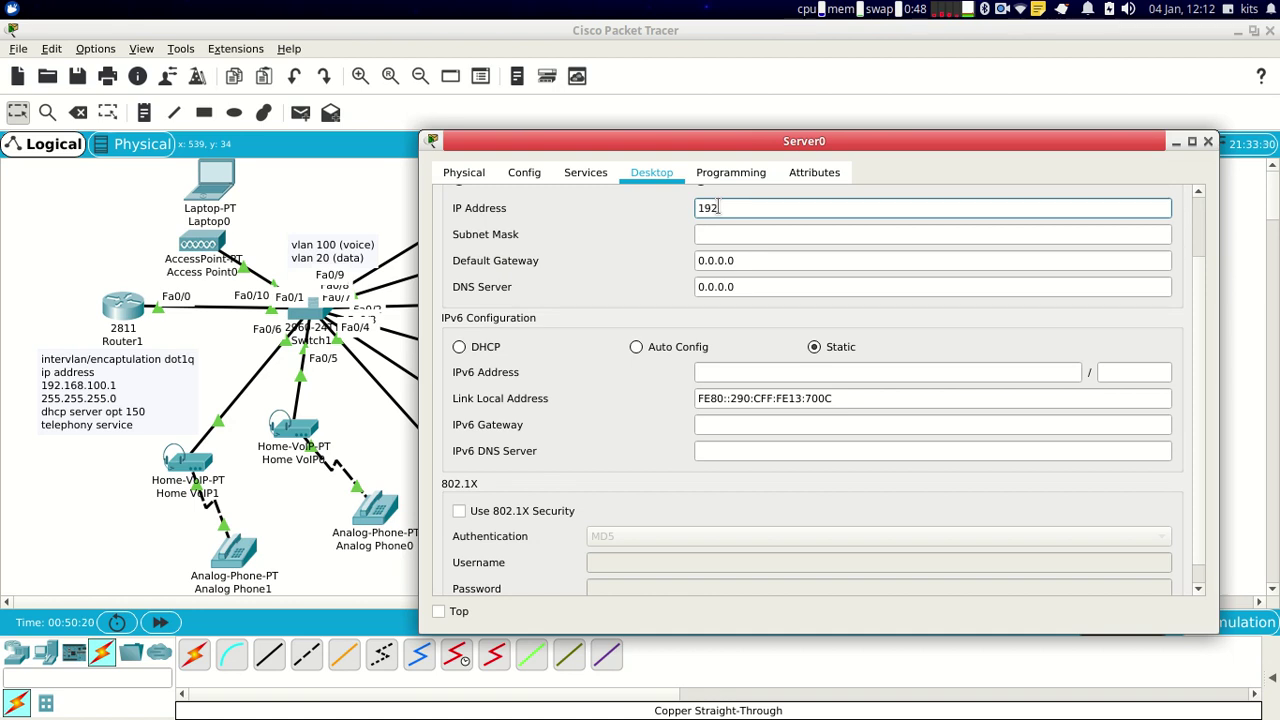
text(.168.20.2)
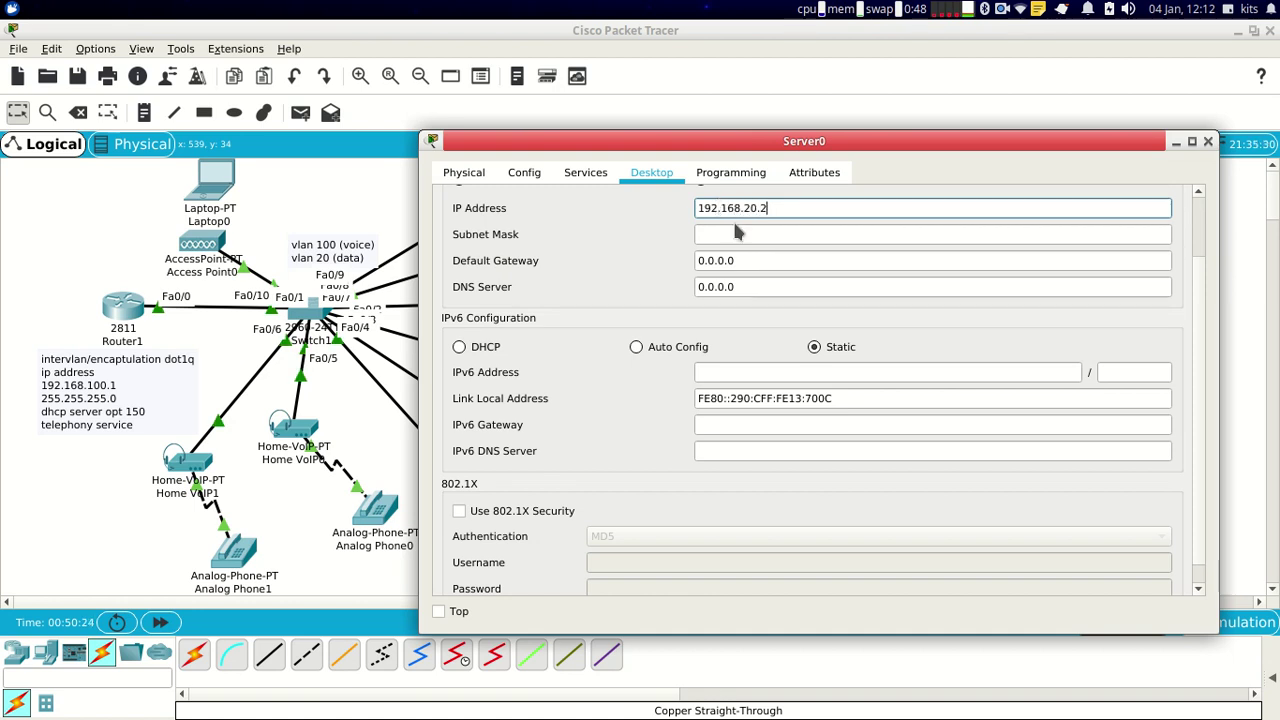
click(742, 234)
Step: Set Server0's default gateway to 192.168.20.1 and its DNS server to 192.168.20.2
click(746, 260)
text(192.168.20)
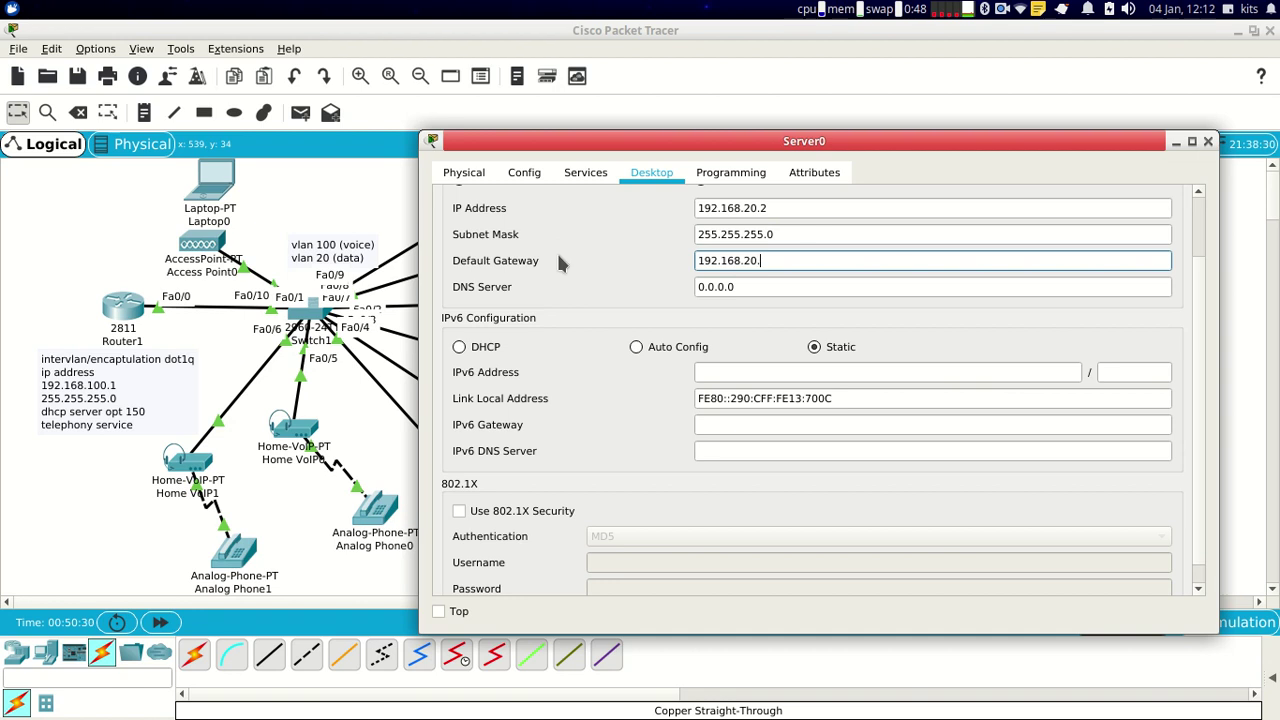
text(.1)
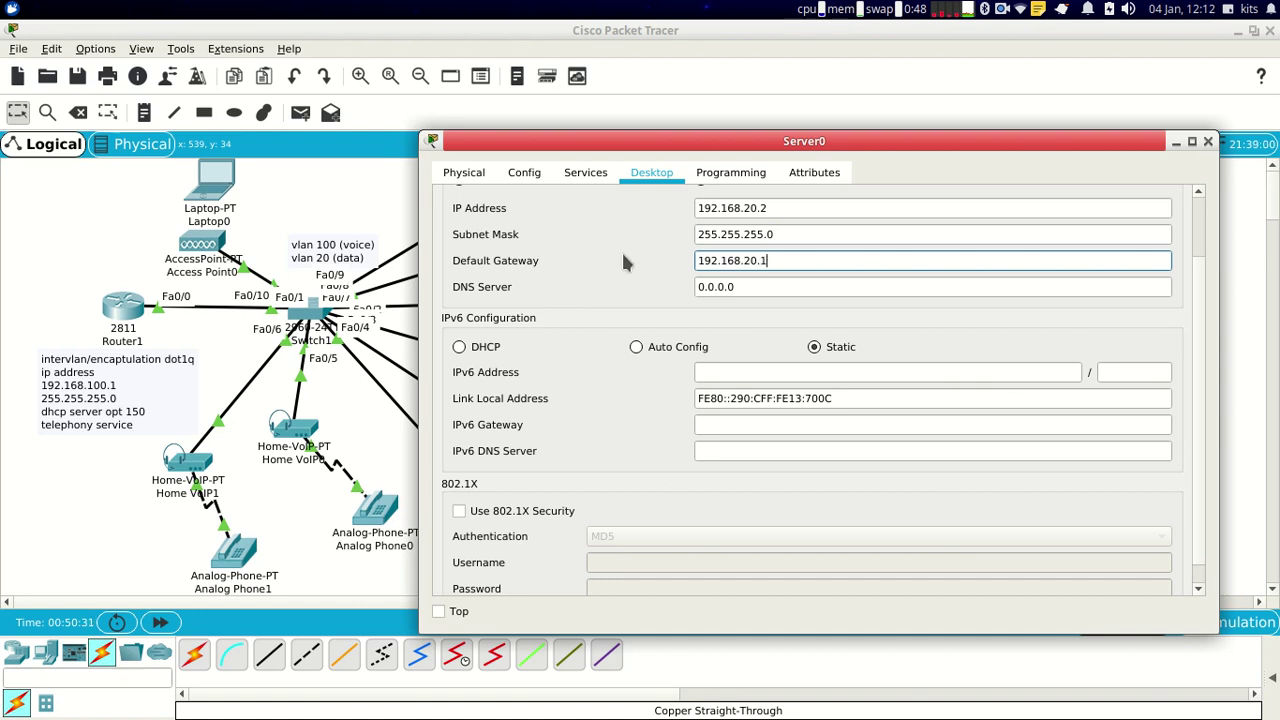
click(752, 287)
text(192.168.2)
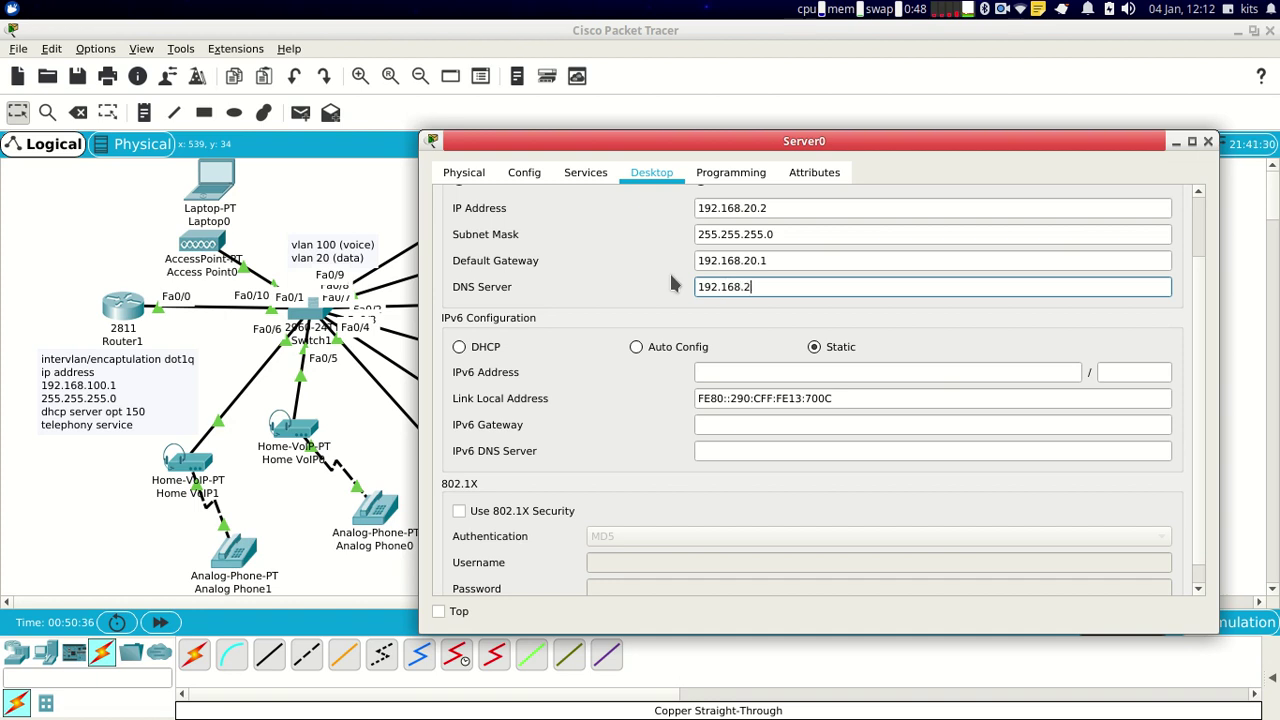
text(0.2)
click(1208, 142)
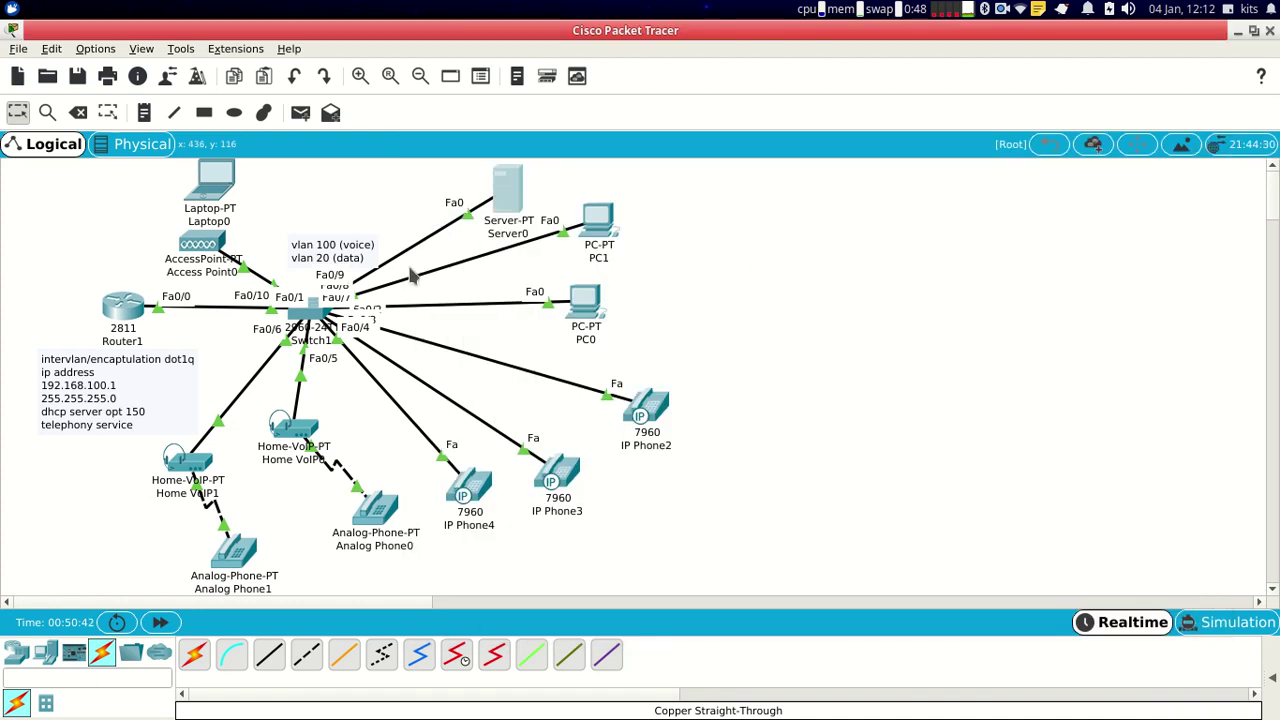
Step: Examine the modules and global settings of Access Point0
click(199, 244)
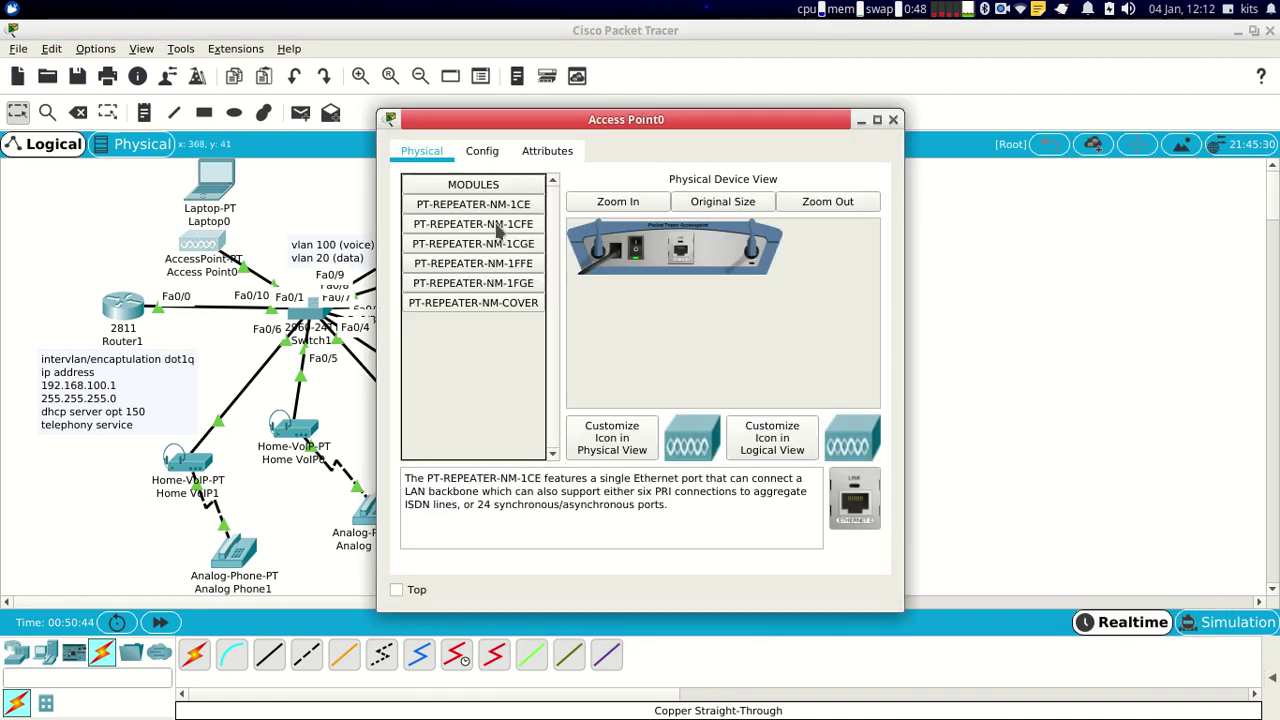
click(482, 153)
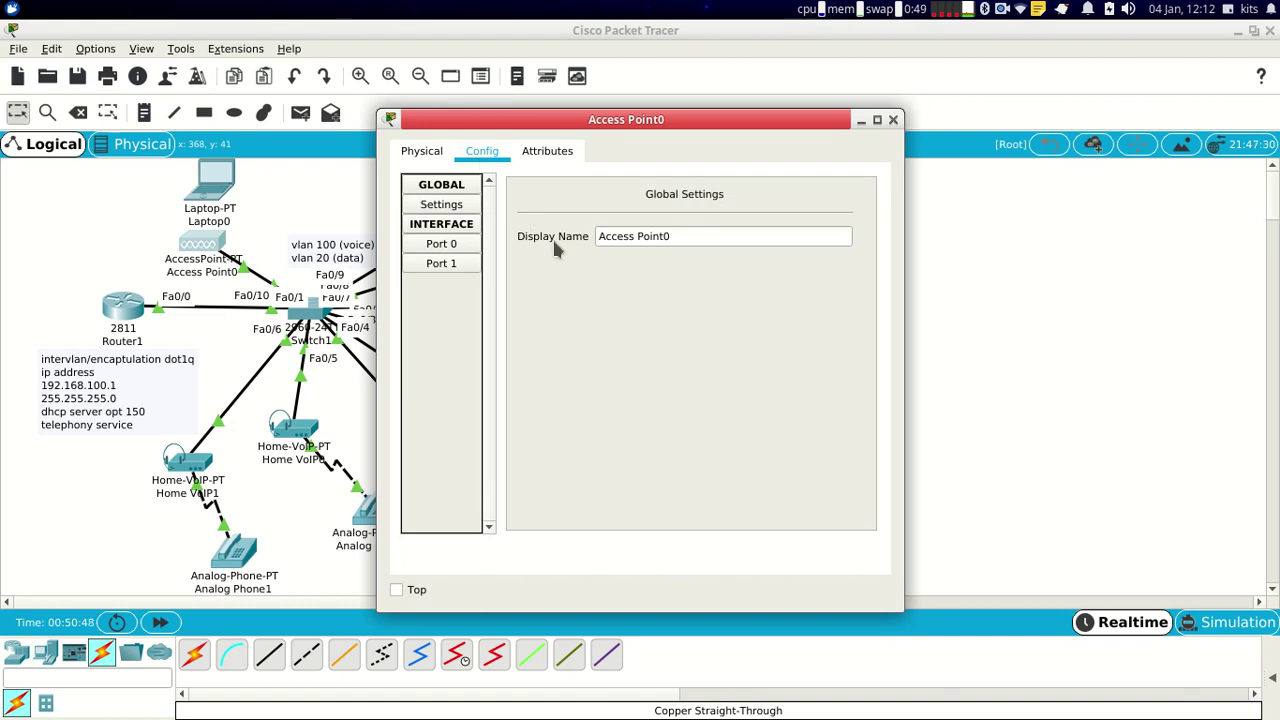
click(895, 120)
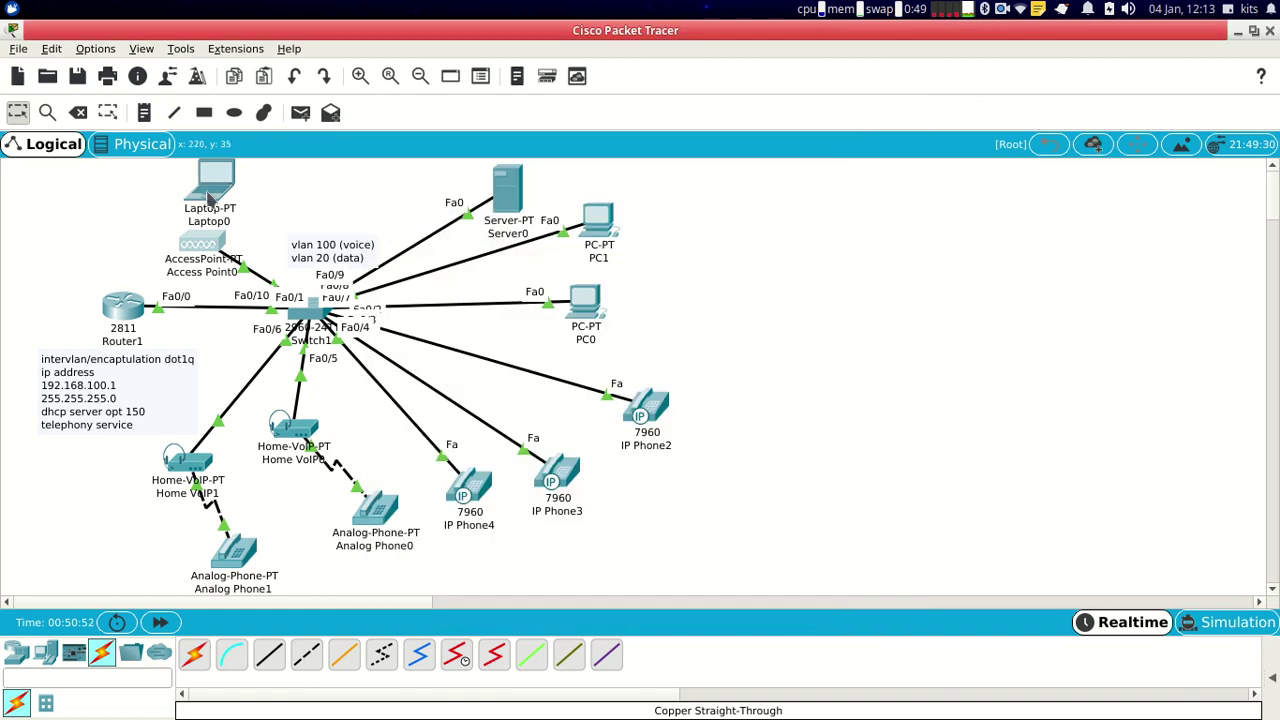
Step: Move Laptop0 clear of the access point and, with its power off, replace its Ethernet module with the WPC300N wireless module
drag(208, 196, 104, 204)
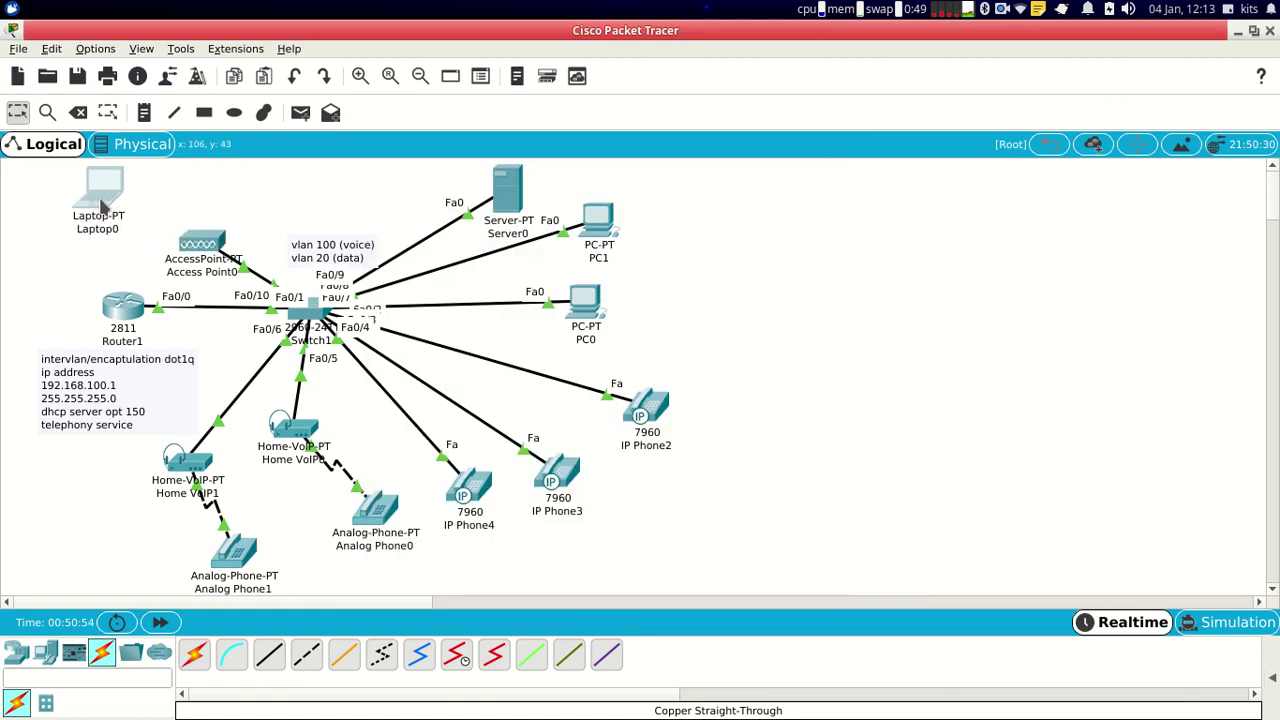
click(104, 200)
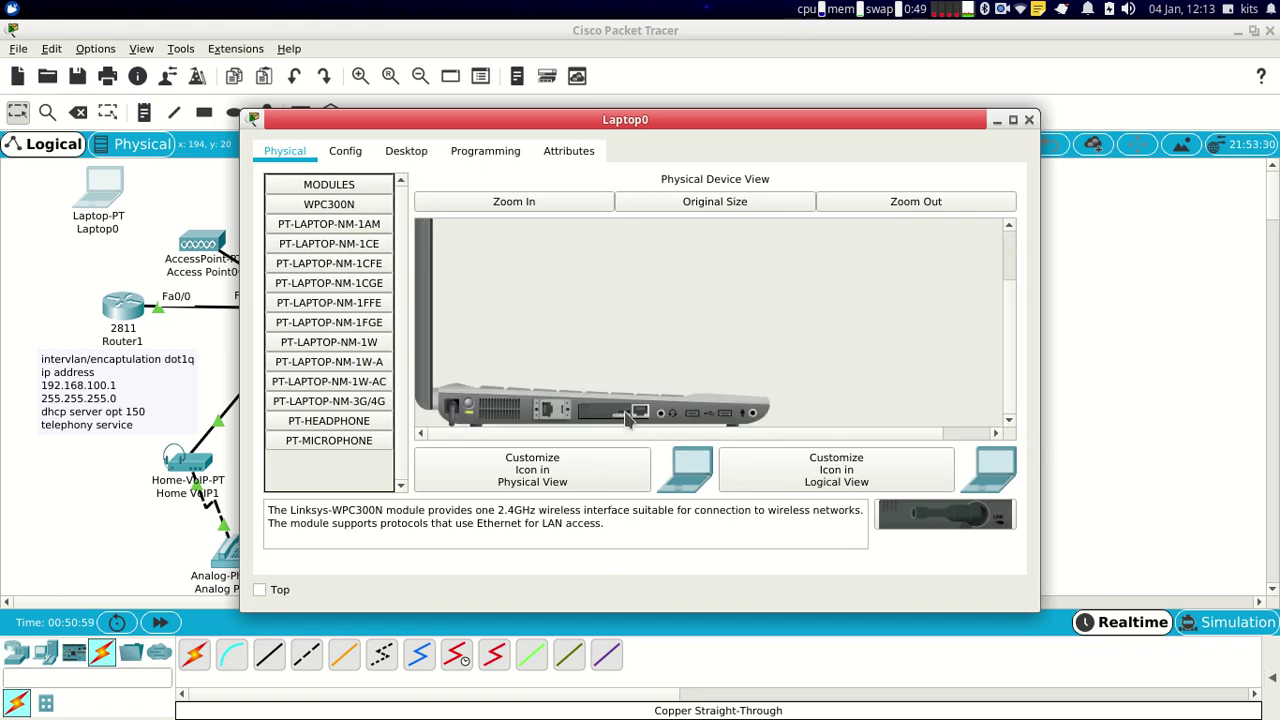
drag(627, 418, 345, 402)
click(745, 368)
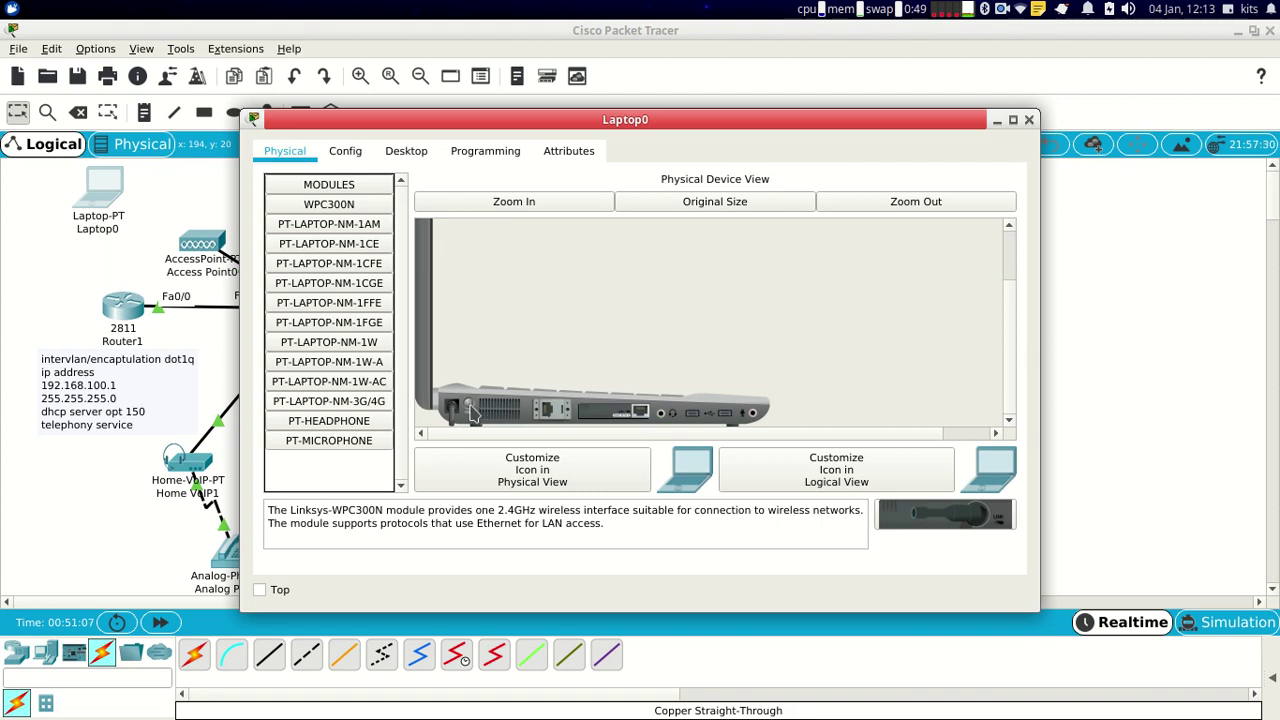
drag(617, 420, 329, 380)
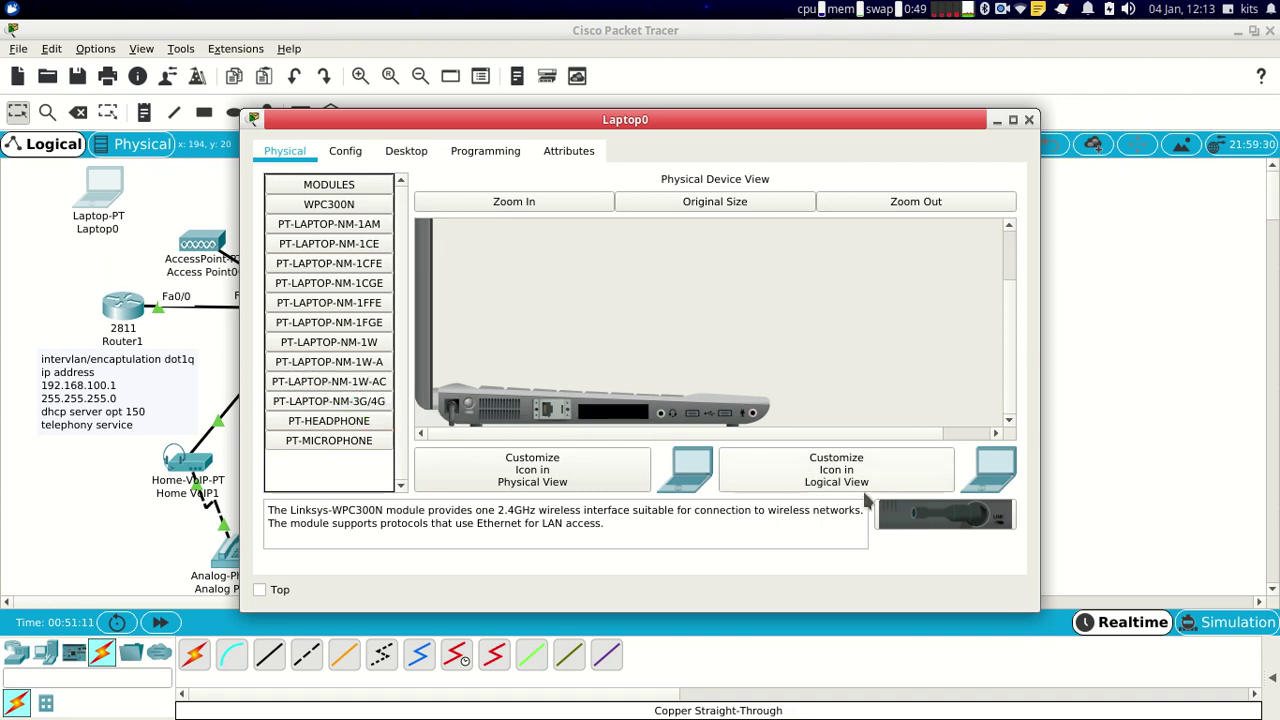
drag(907, 516, 617, 420)
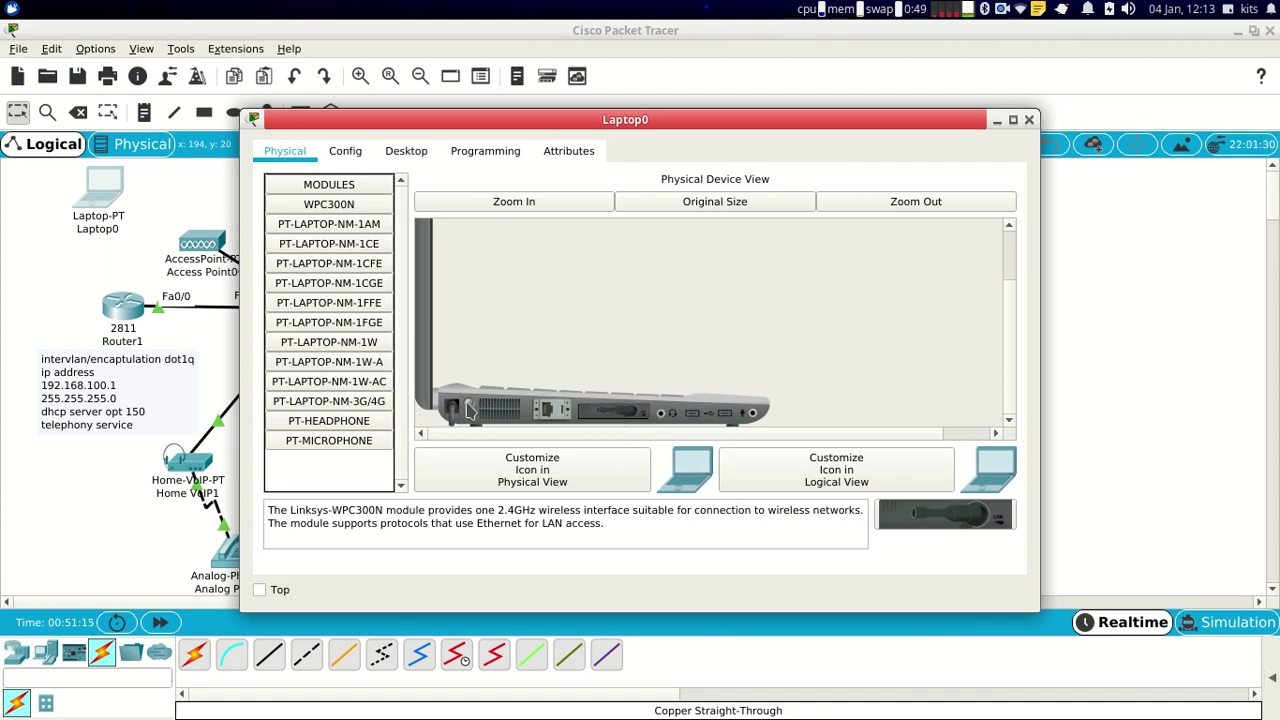
Step: Connect Laptop0 to the Default wireless network and check its IP configuration on the Wireless0 interface
click(412, 155)
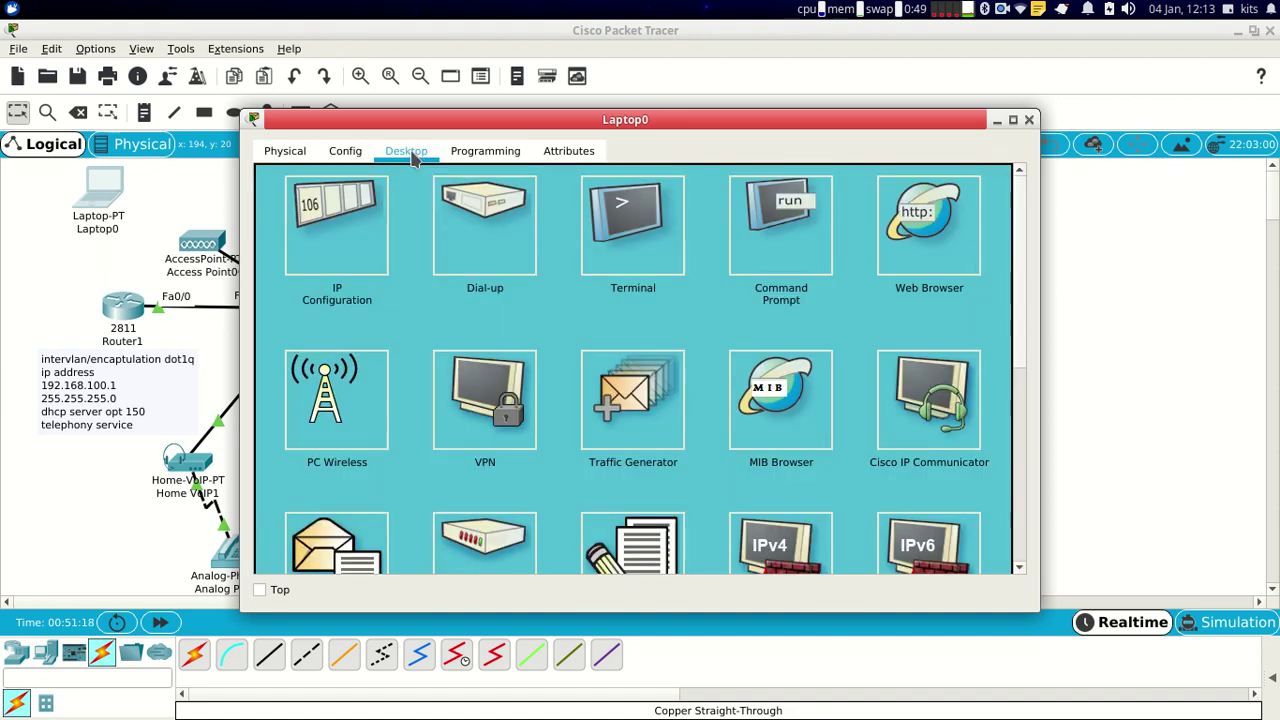
click(336, 400)
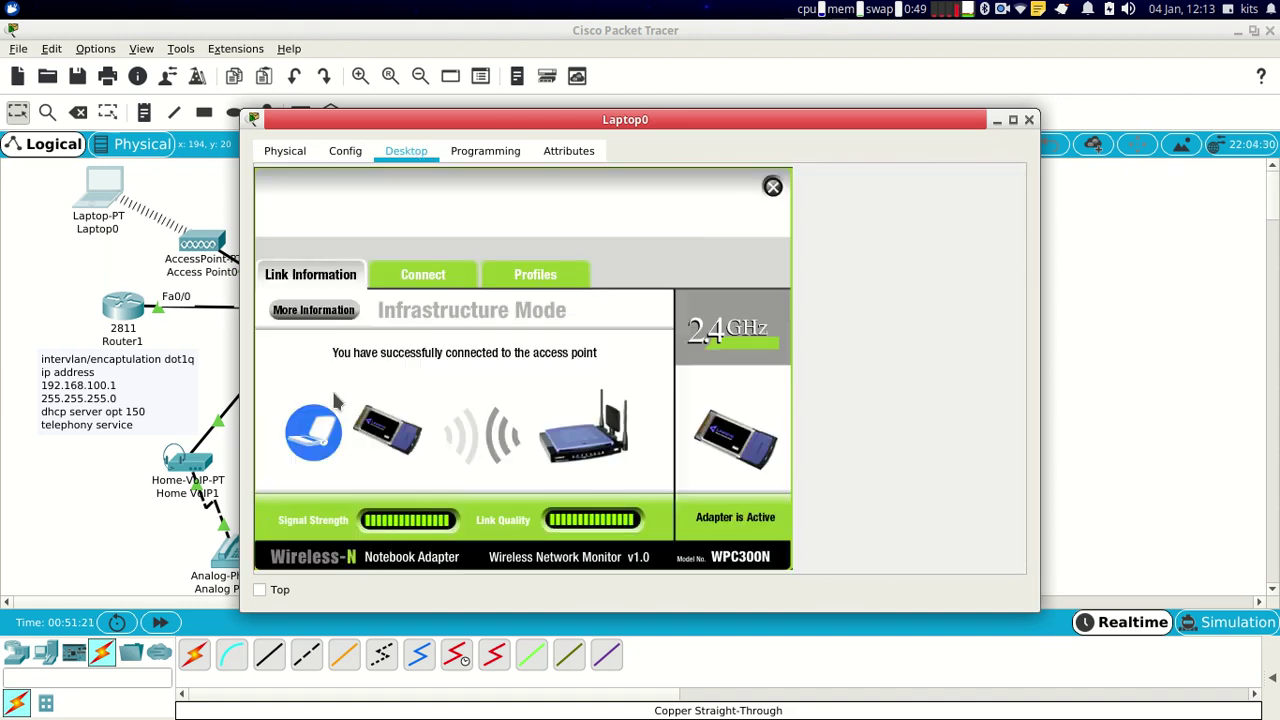
click(425, 278)
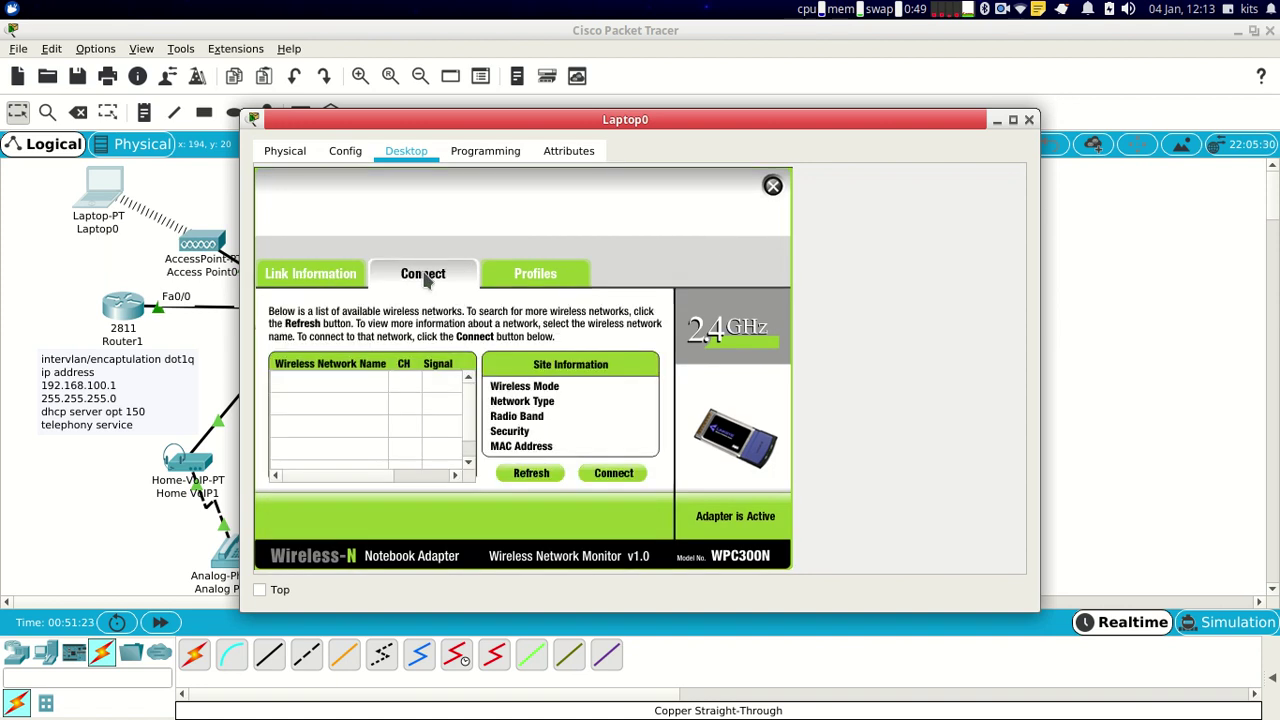
click(531, 474)
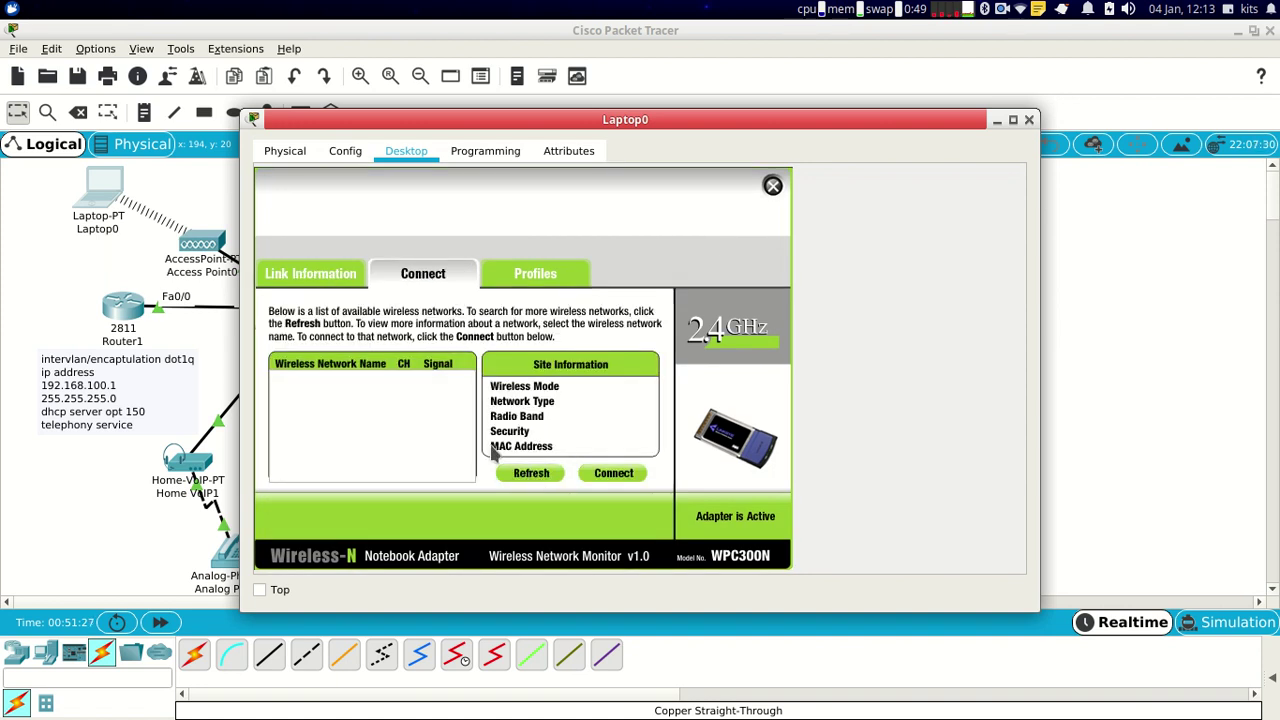
click(523, 482)
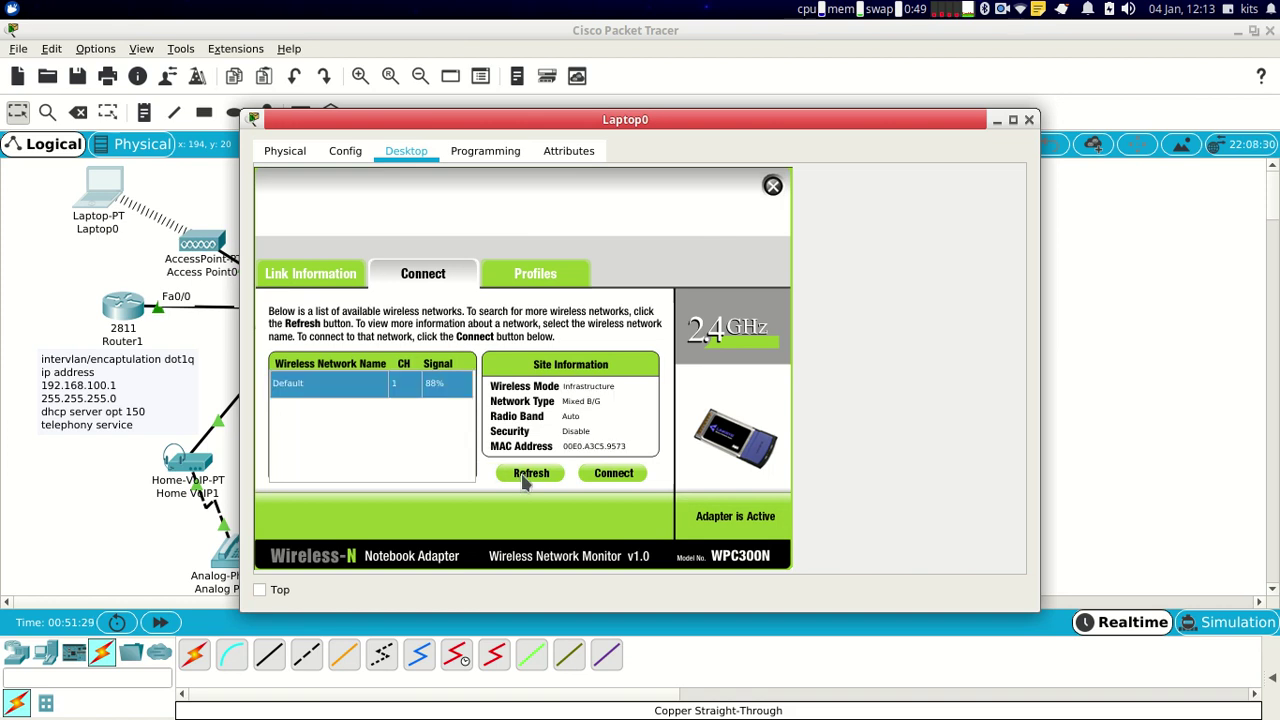
click(611, 480)
click(772, 187)
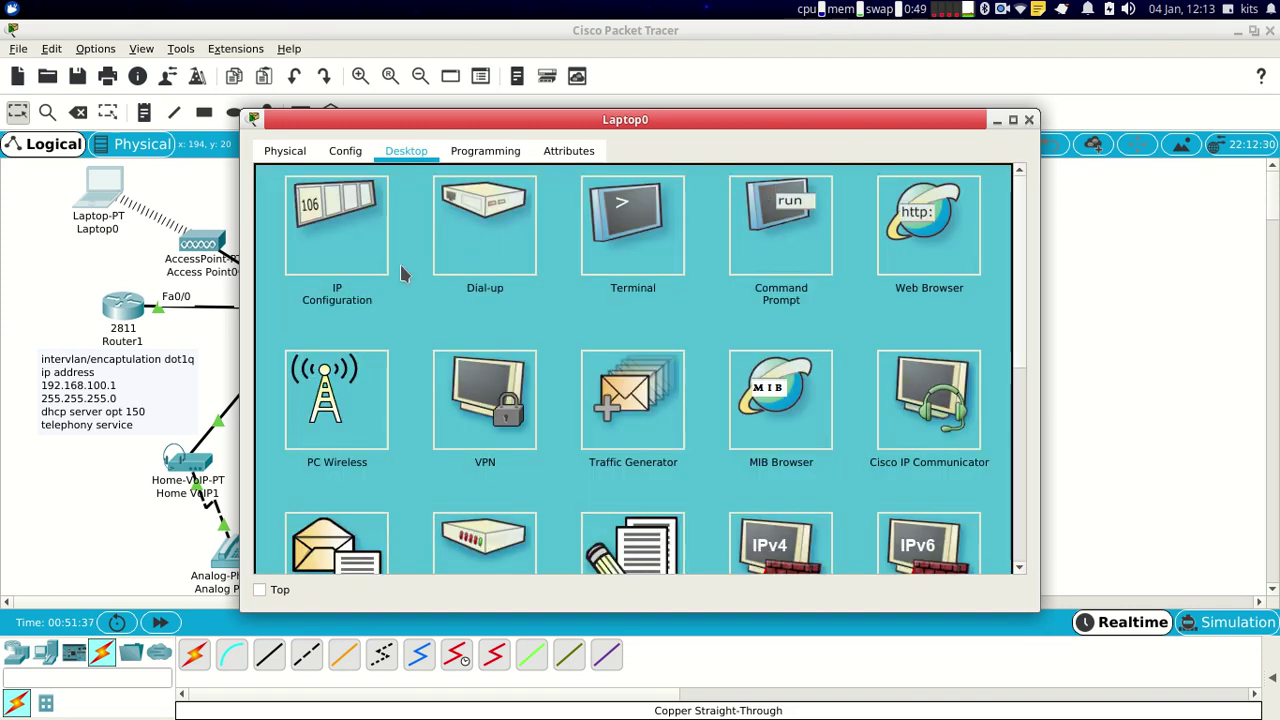
click(349, 243)
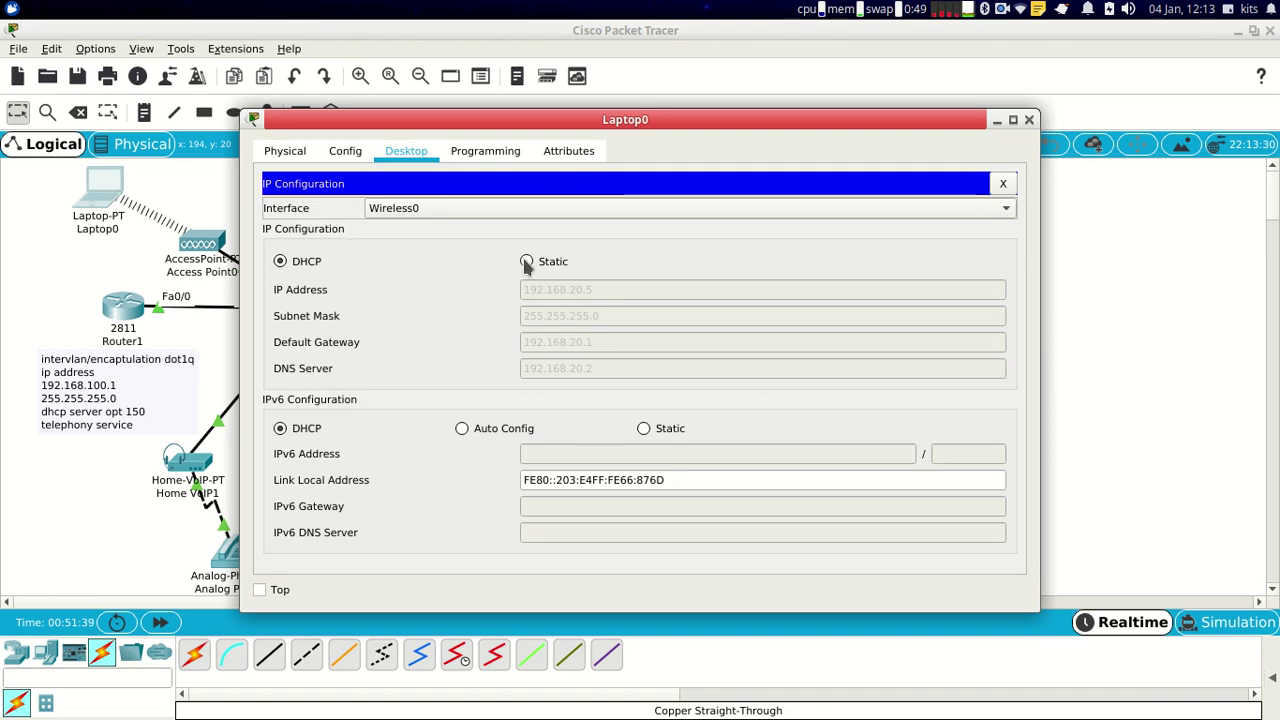
click(1029, 120)
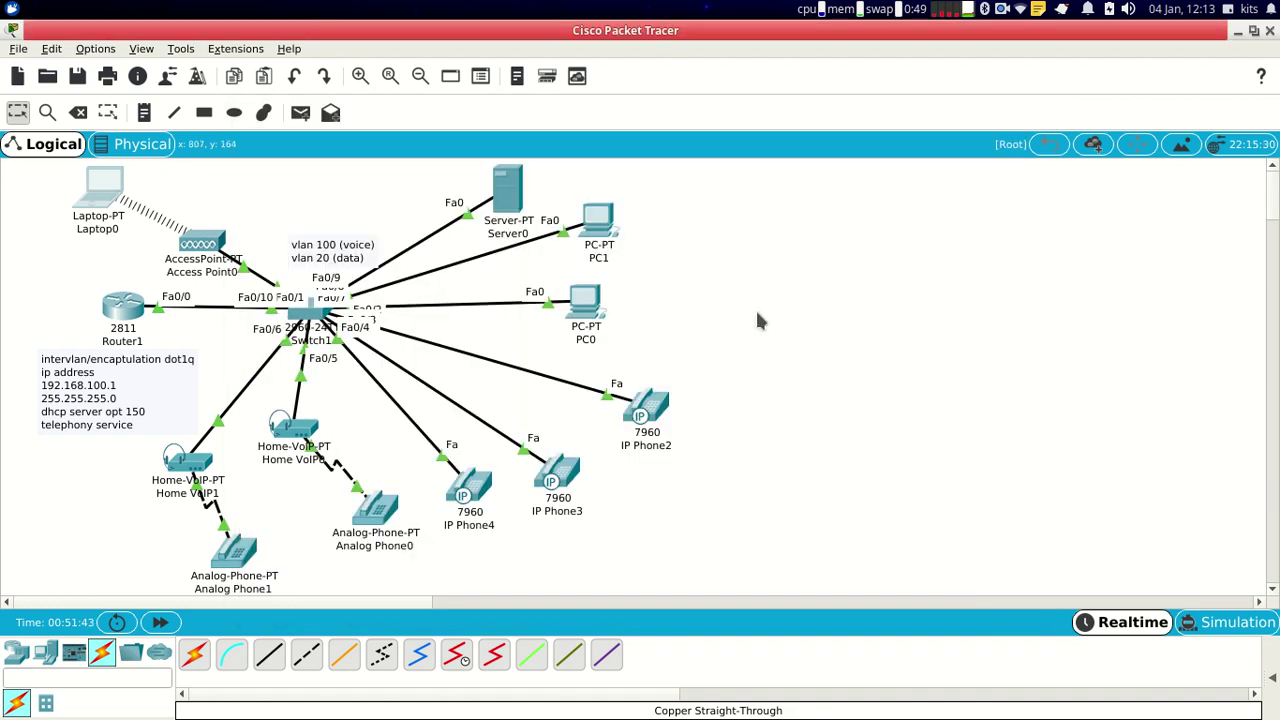
Step: Move Server0 slightly closer to the access point and turn on its DNS service
drag(503, 202, 463, 200)
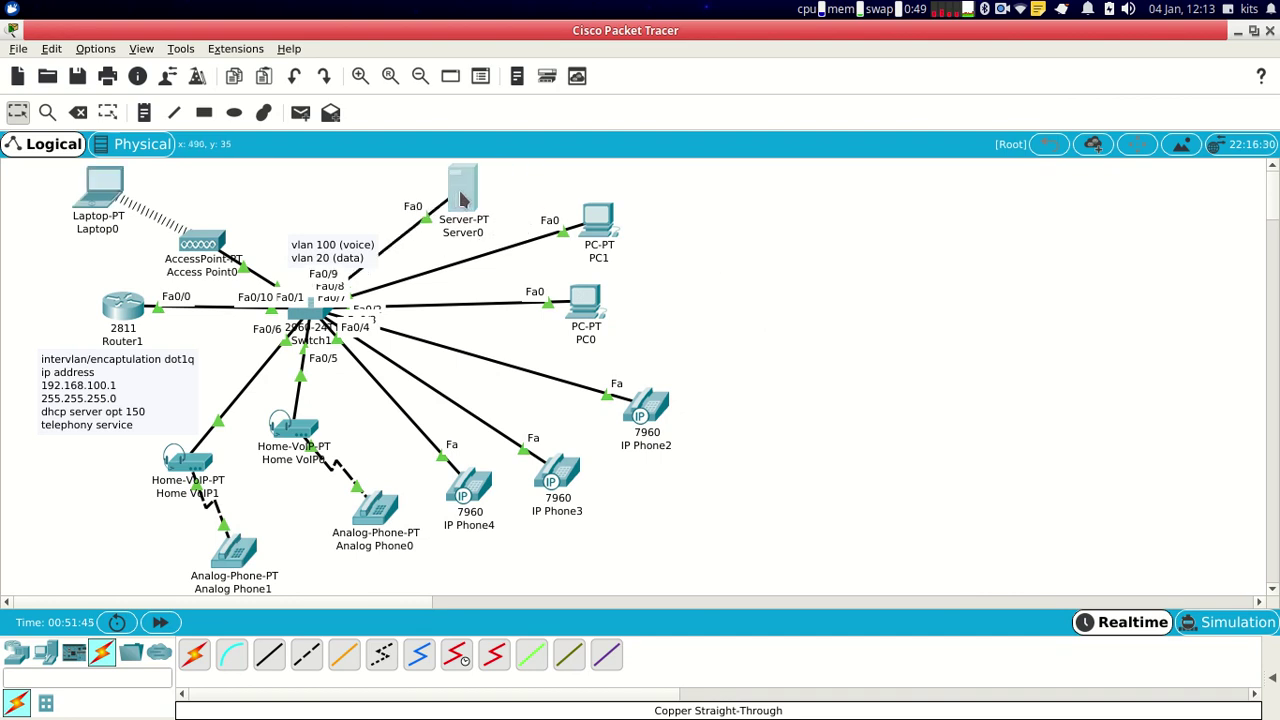
click(463, 200)
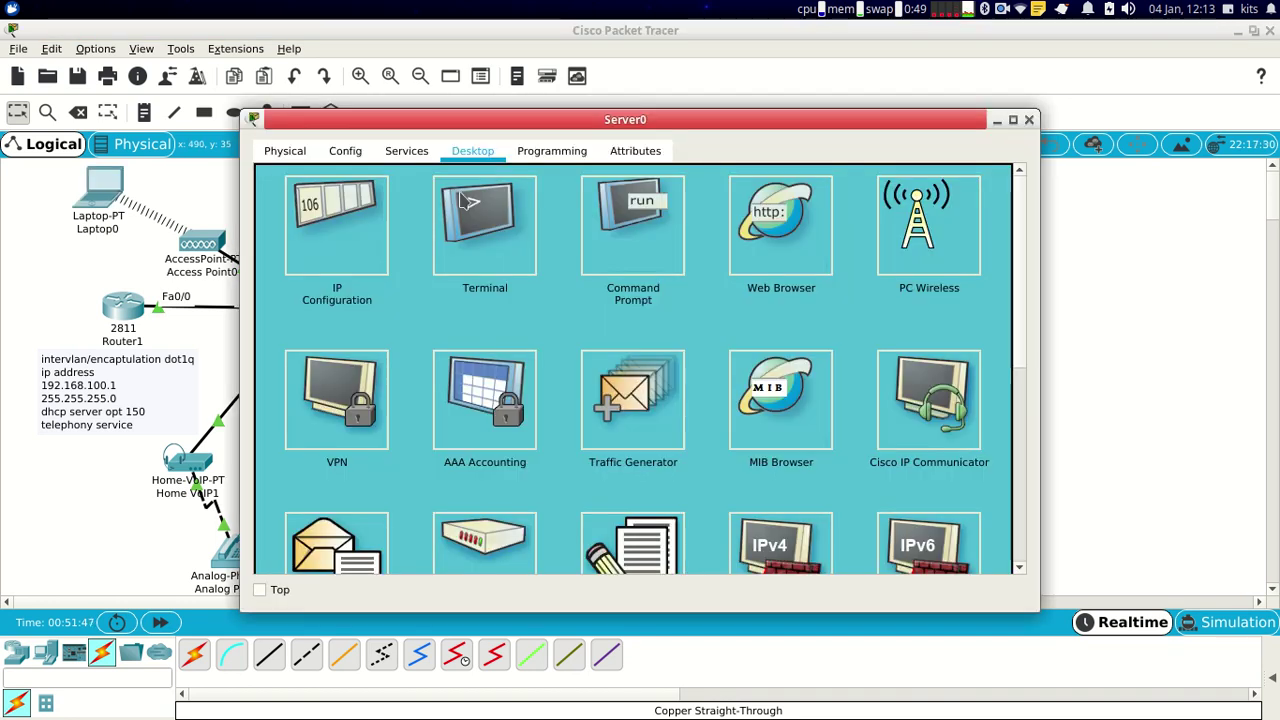
click(405, 155)
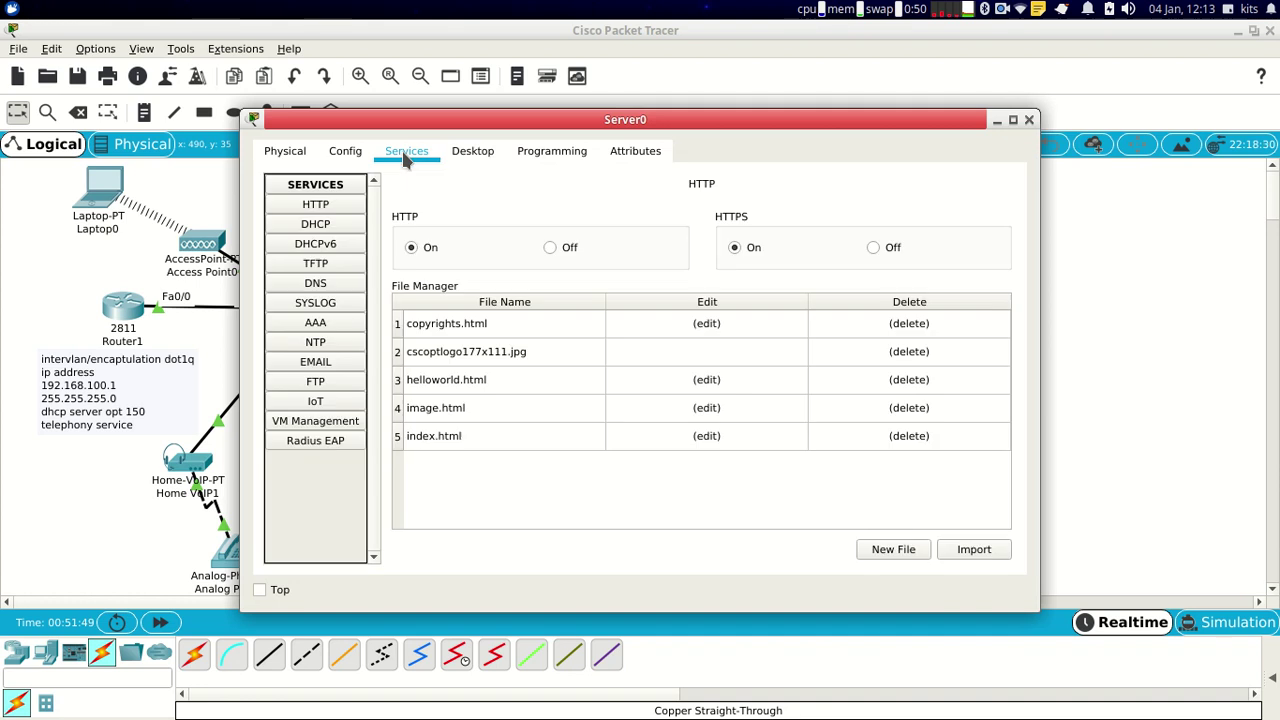
click(328, 284)
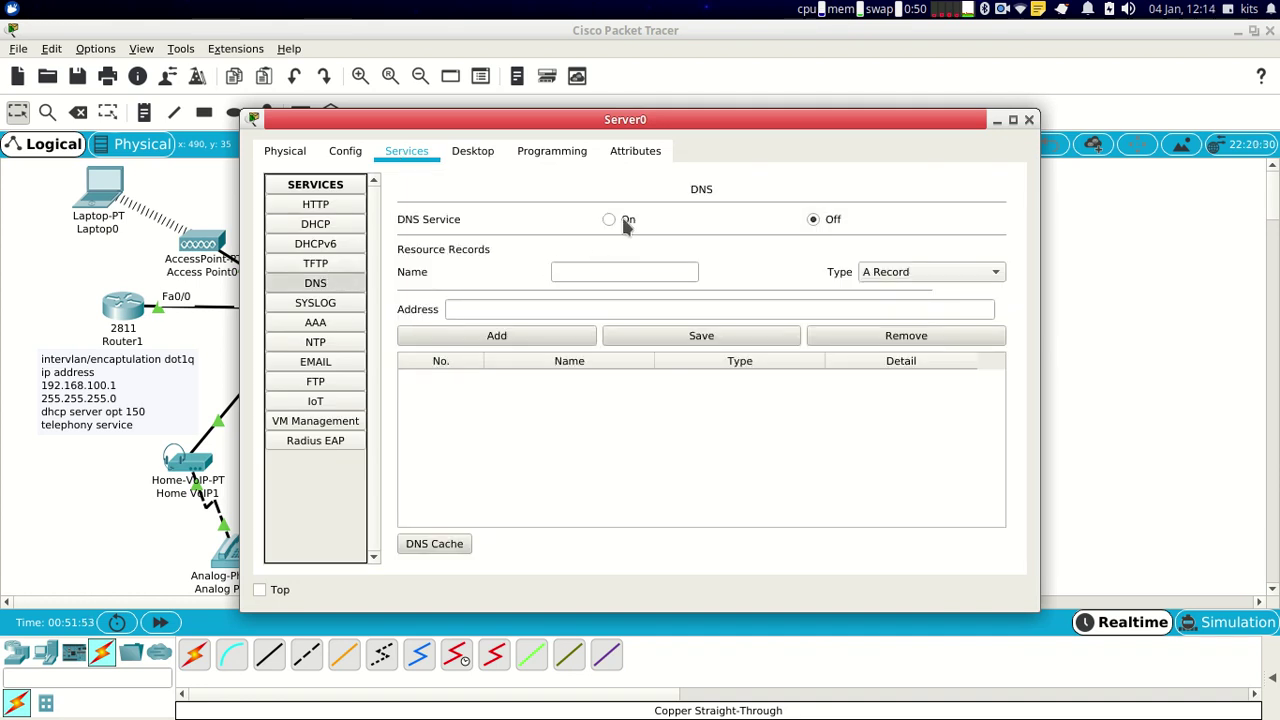
click(609, 219)
Step: Add a DNS A record on Server0 that maps belajar.net to 192.168.20.2
click(608, 279)
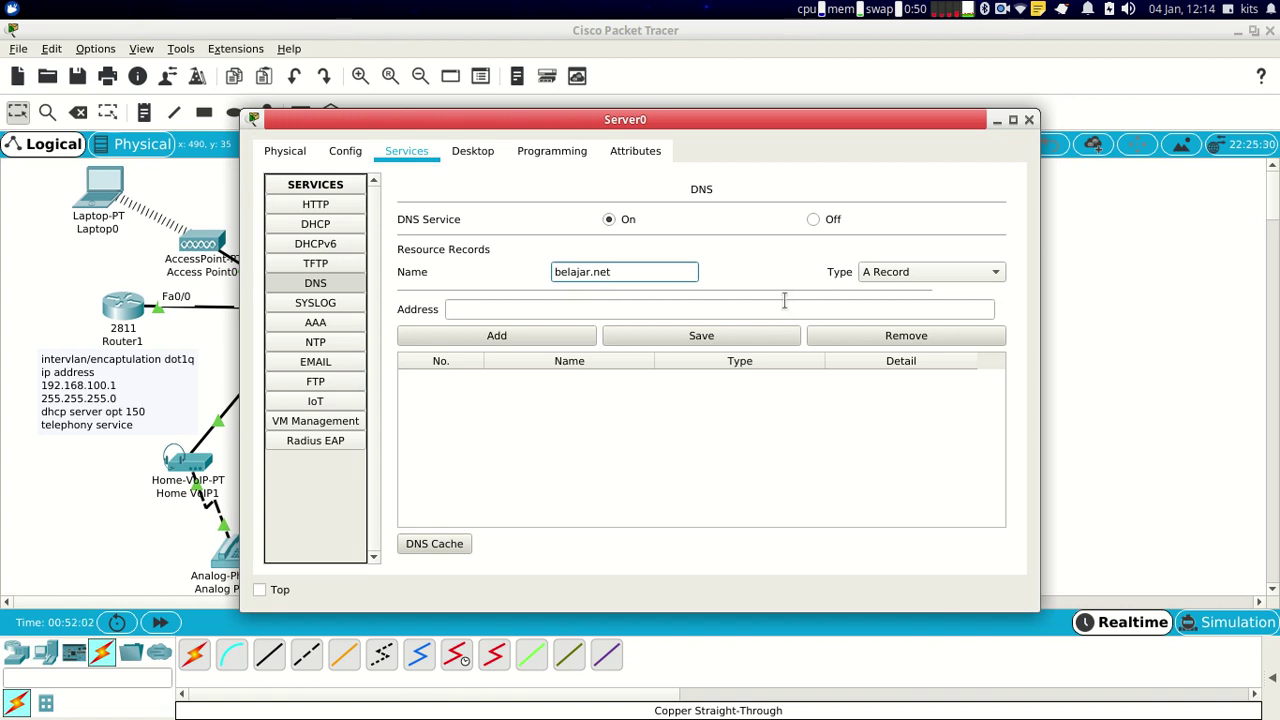
click(536, 309)
text(192)
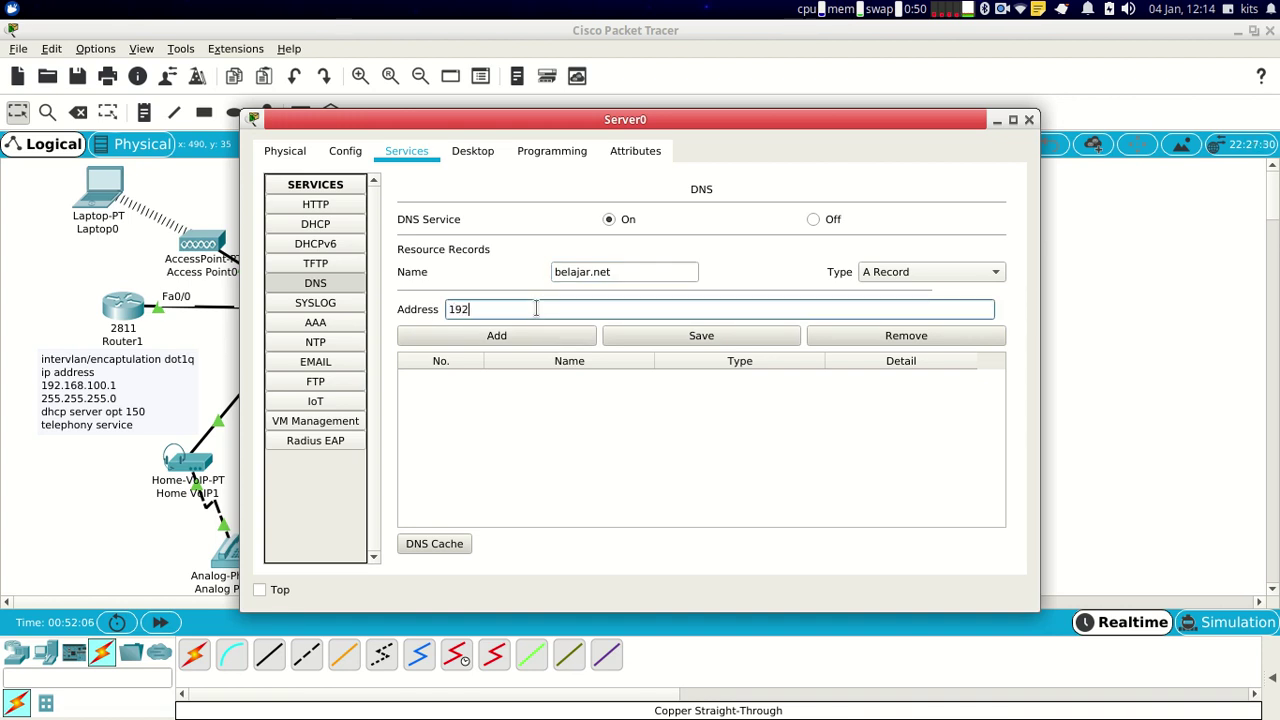
text(.168.20.2)
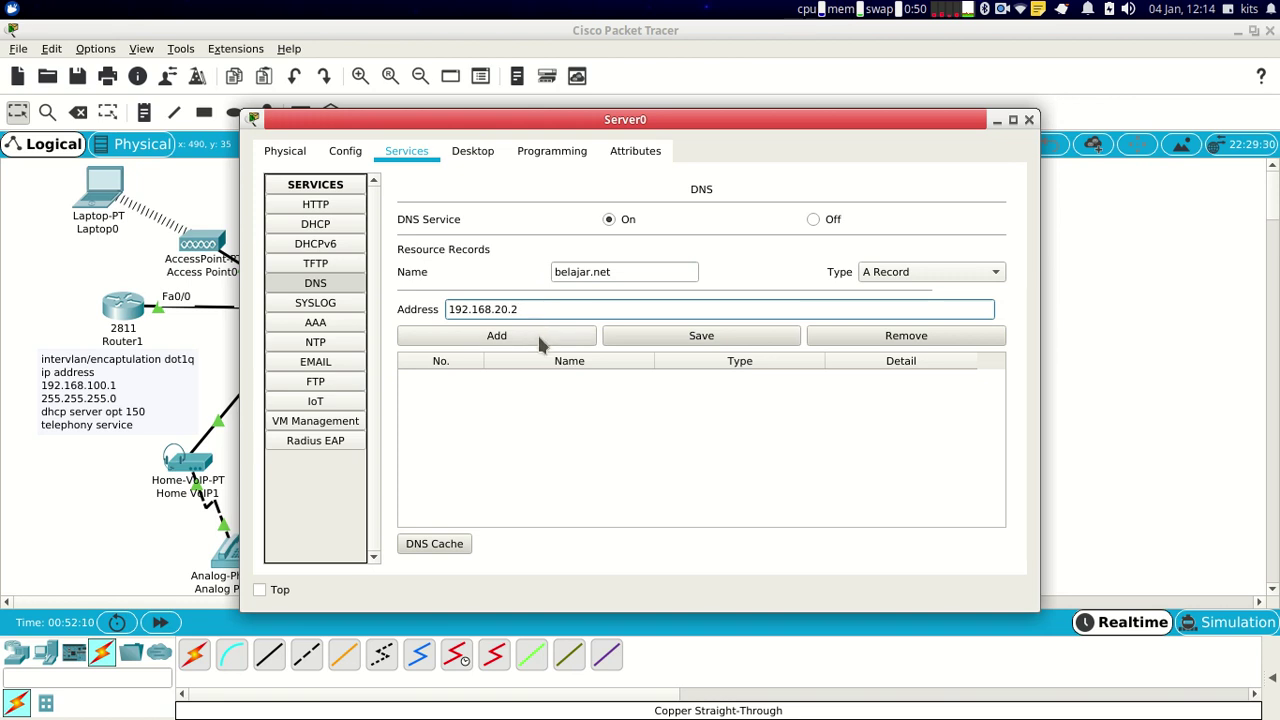
click(537, 331)
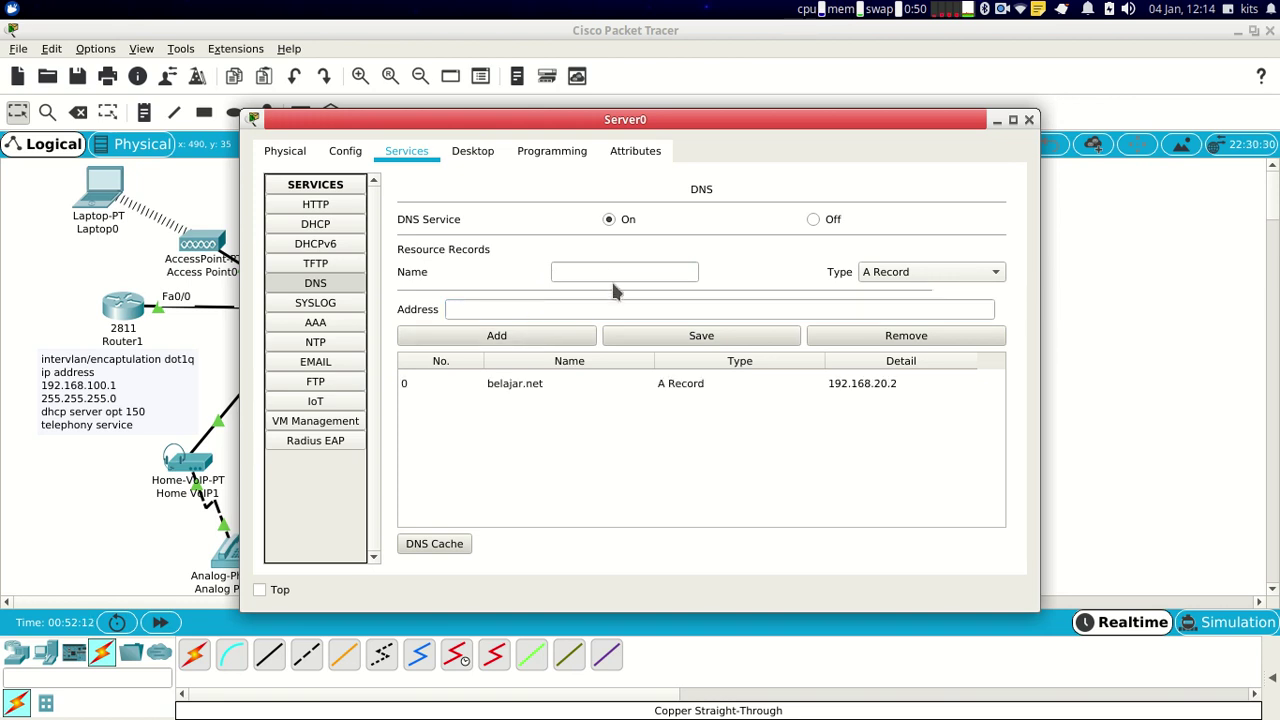
Step: Add a DNS NS record named belajar.net with the server name belajar.net
click(893, 283)
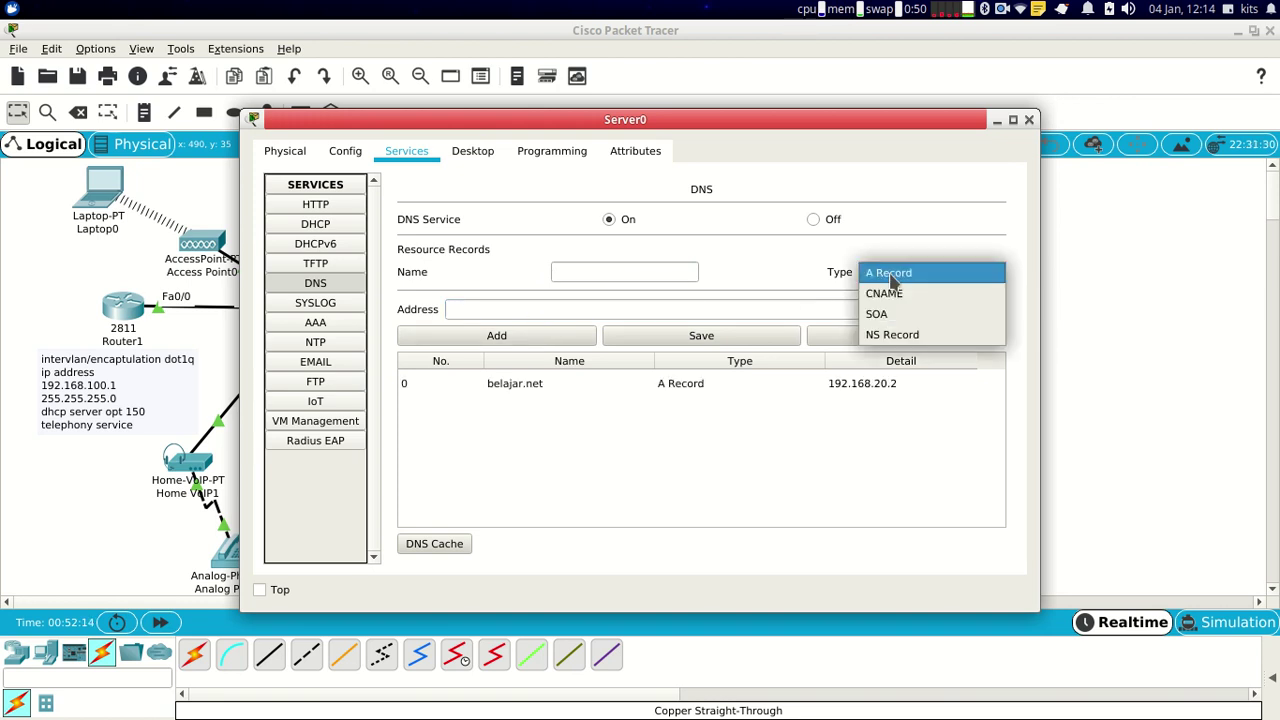
click(901, 336)
click(597, 268)
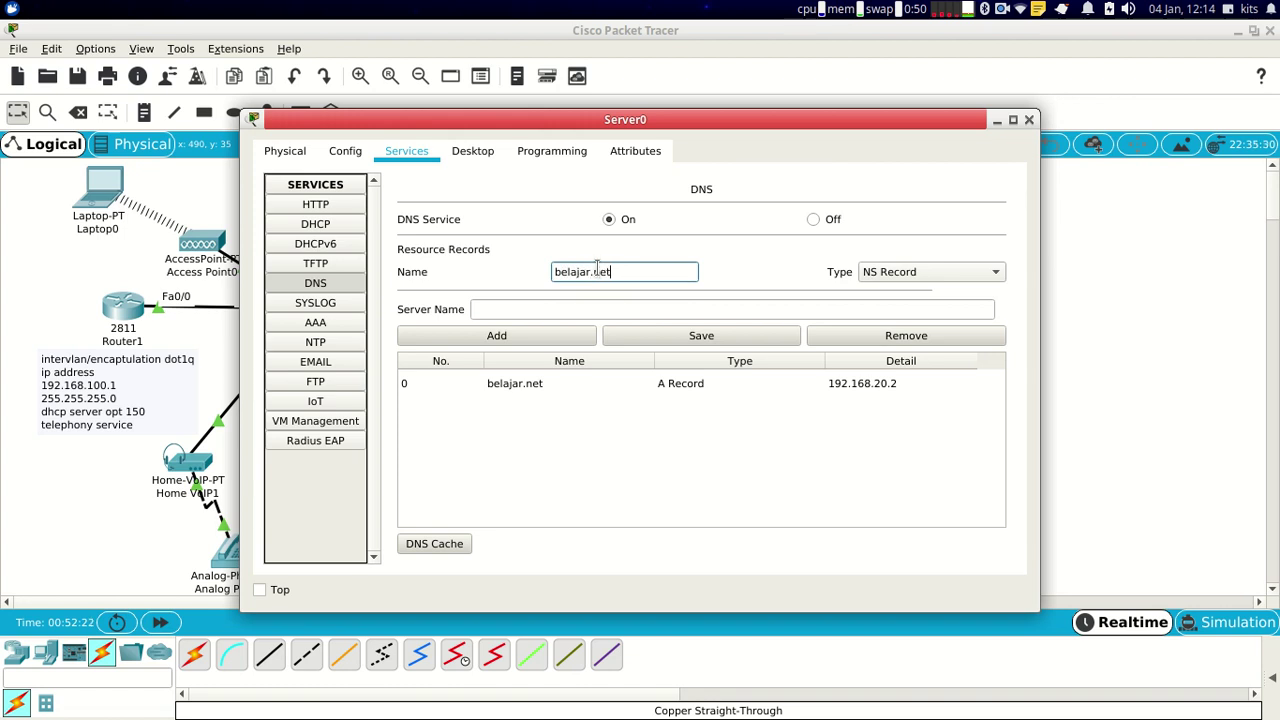
click(584, 305)
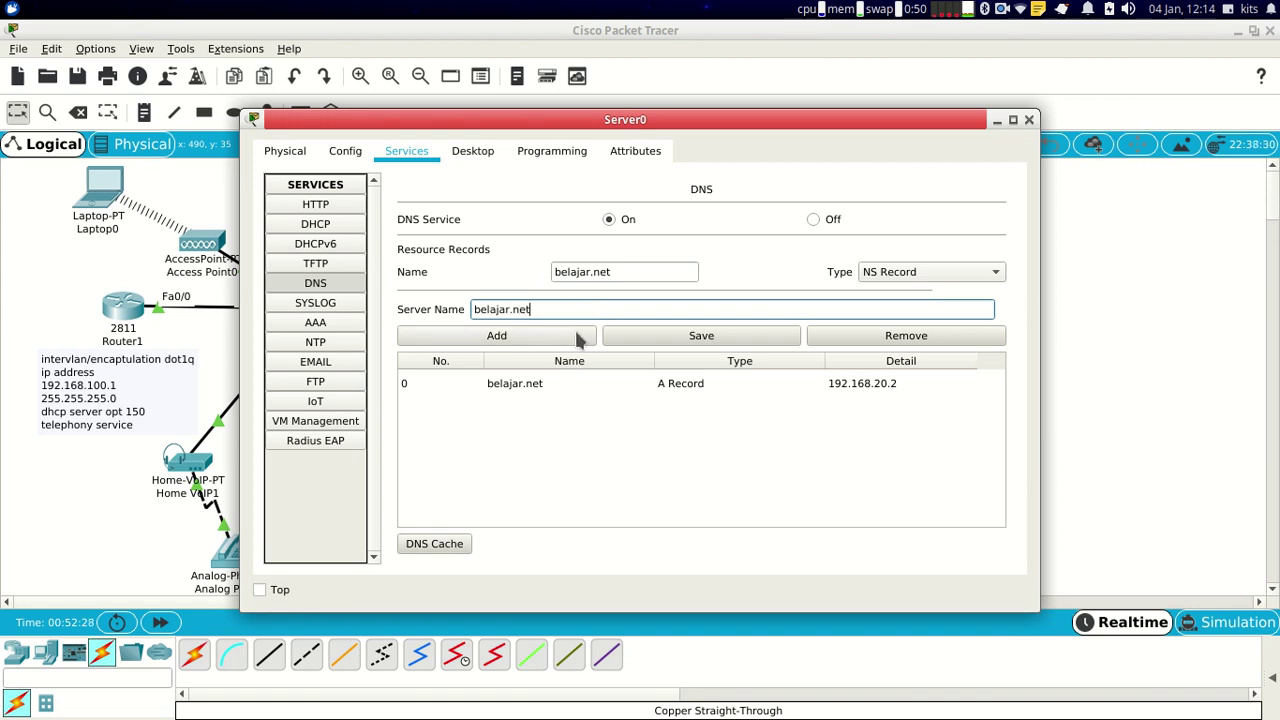
click(577, 335)
click(686, 336)
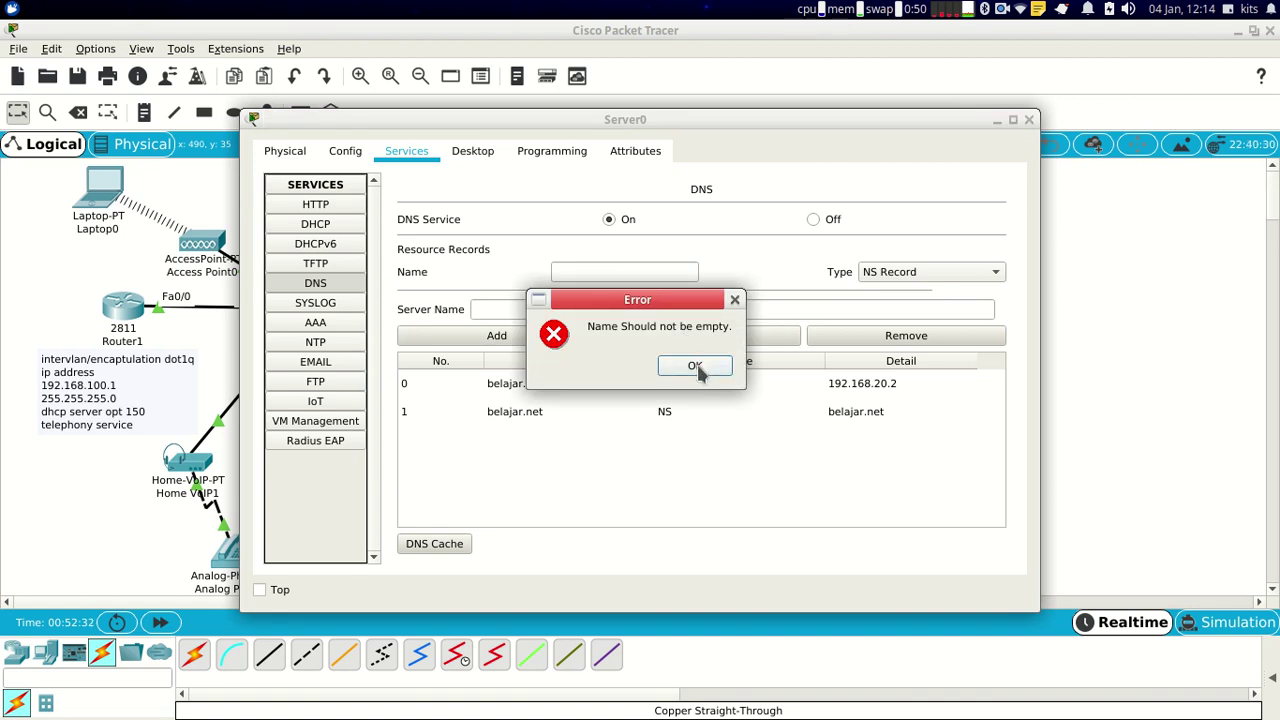
click(699, 366)
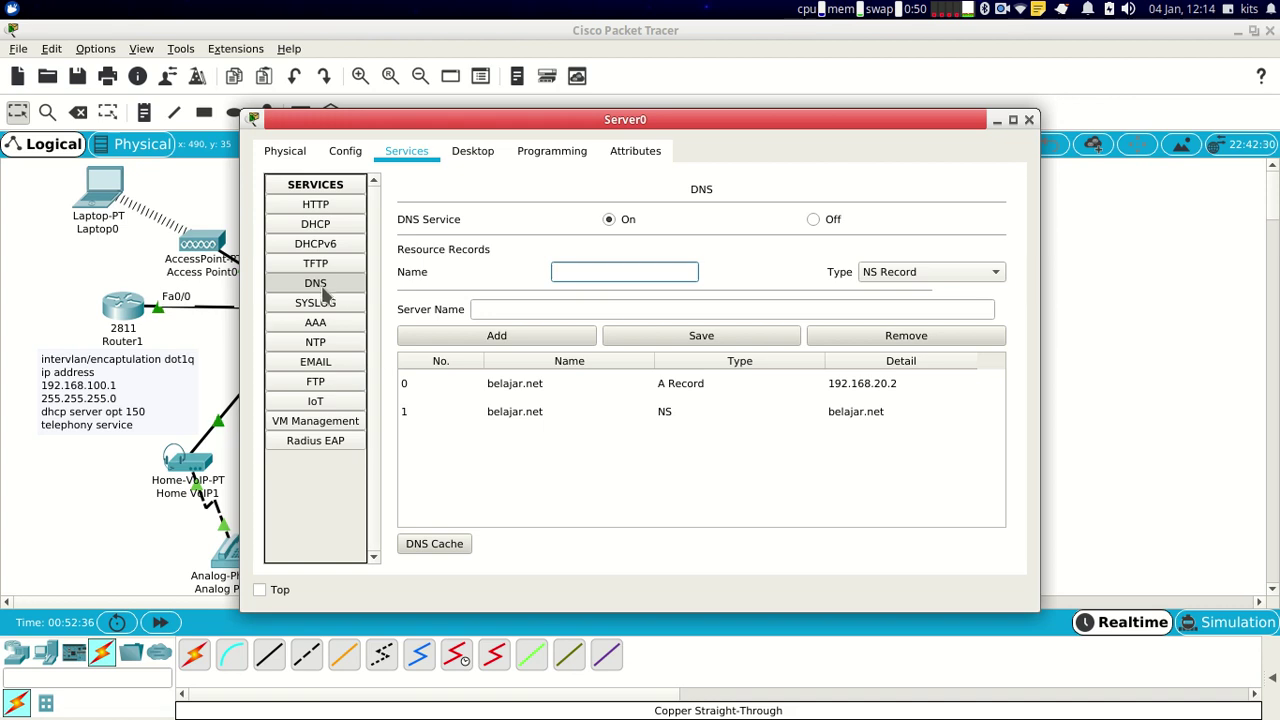
Step: In index.html of Server0's HTTP service, insert an <hr> line with a long "HALOOOO" greeting below the welcome line
click(318, 208)
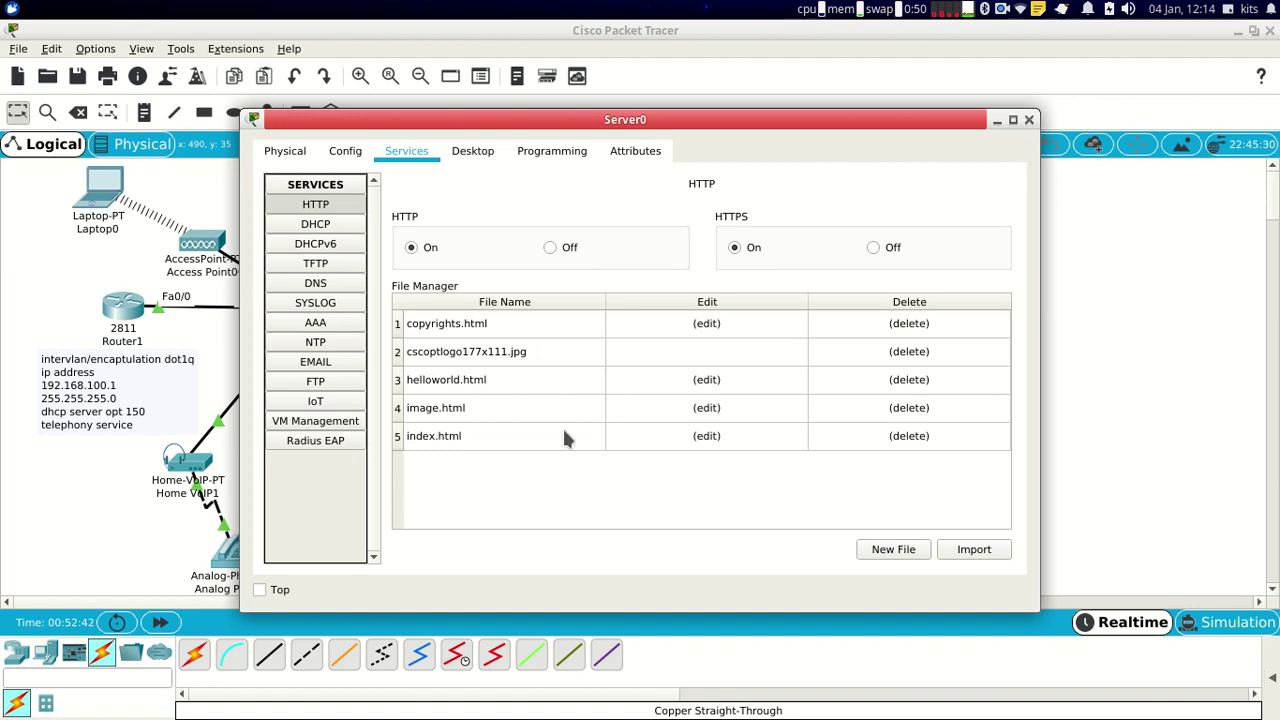
click(497, 437)
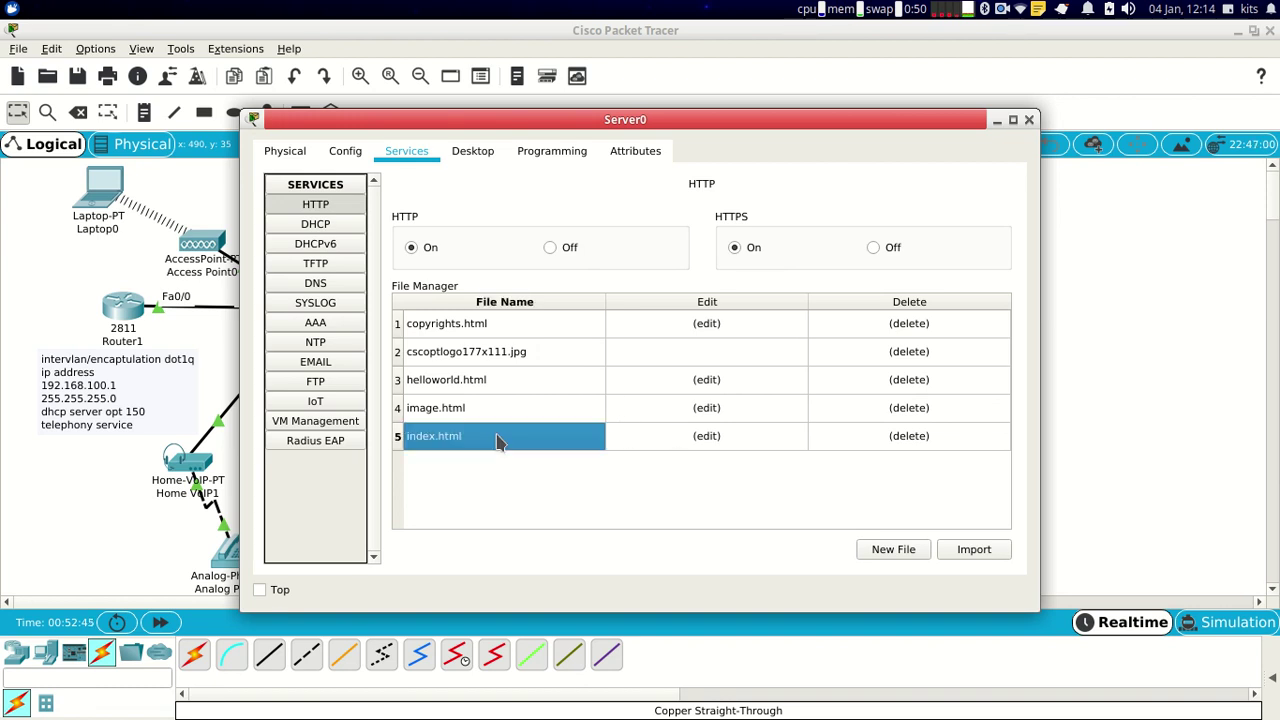
click(706, 437)
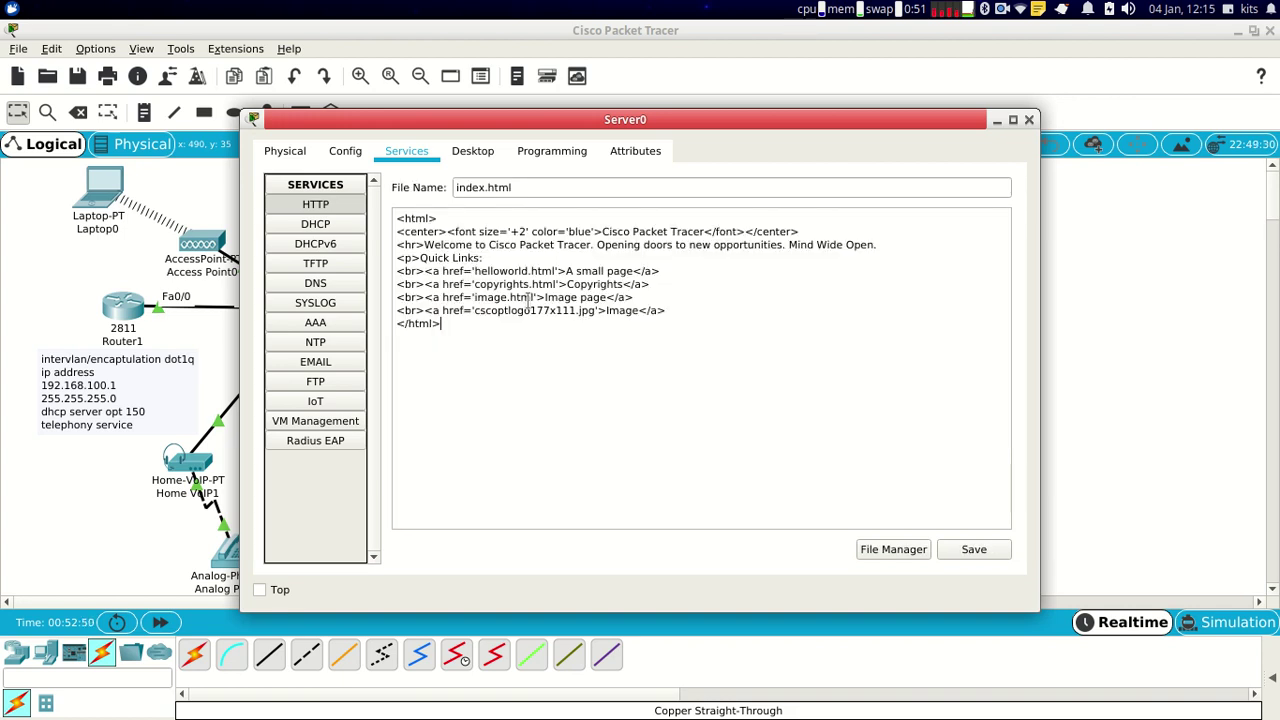
click(500, 284)
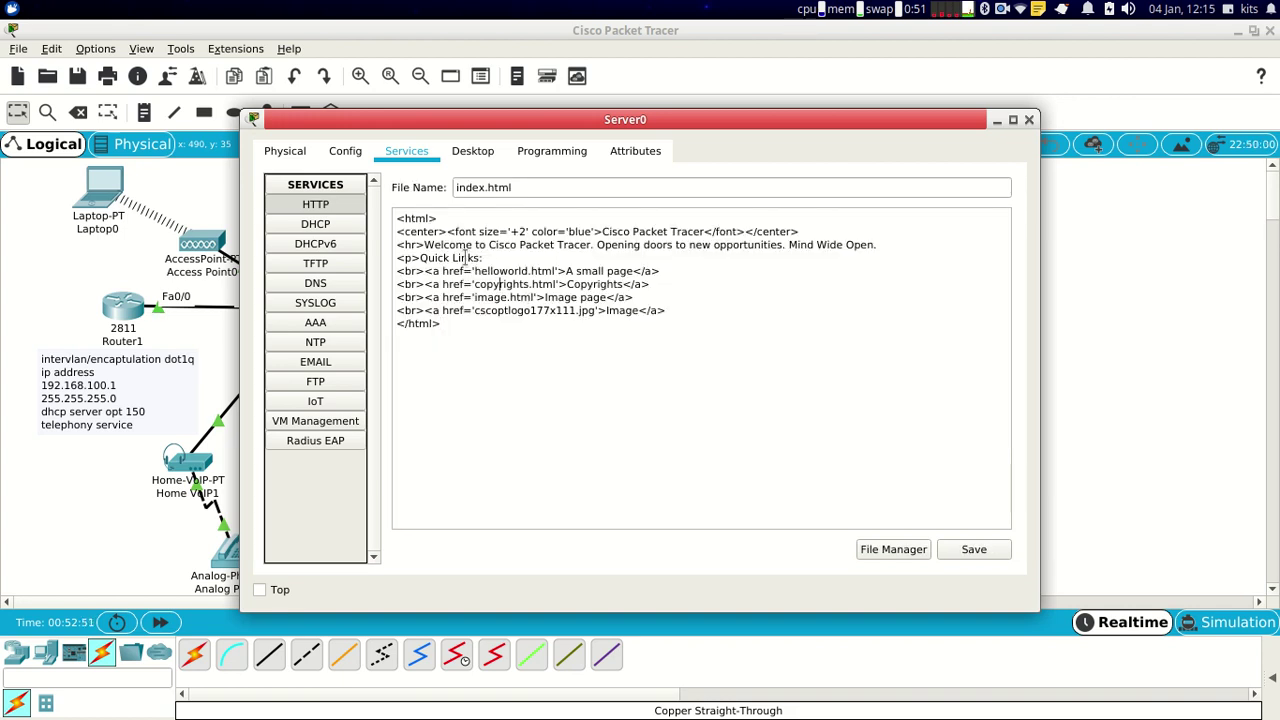
click(909, 245)
key(Return)
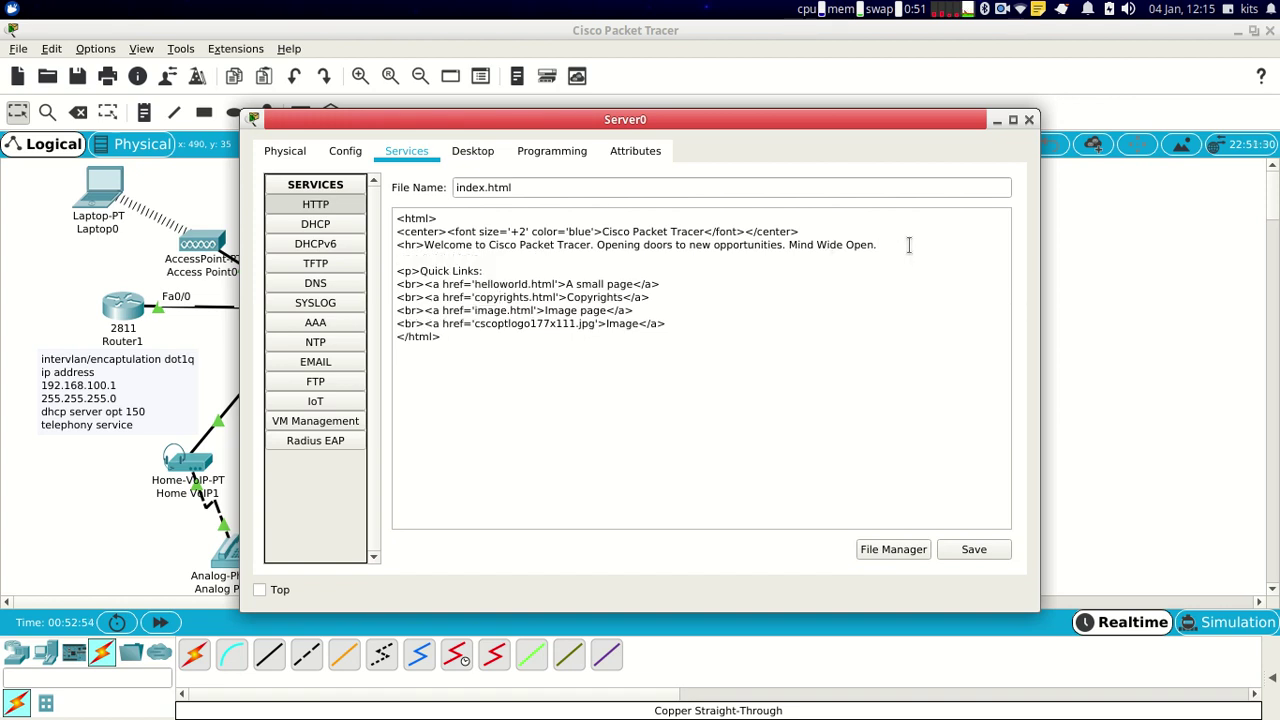
text(<hr>HALOOOOOOOOOOOOOOOOOOOOOOOOOOOOOOOOOOOO)
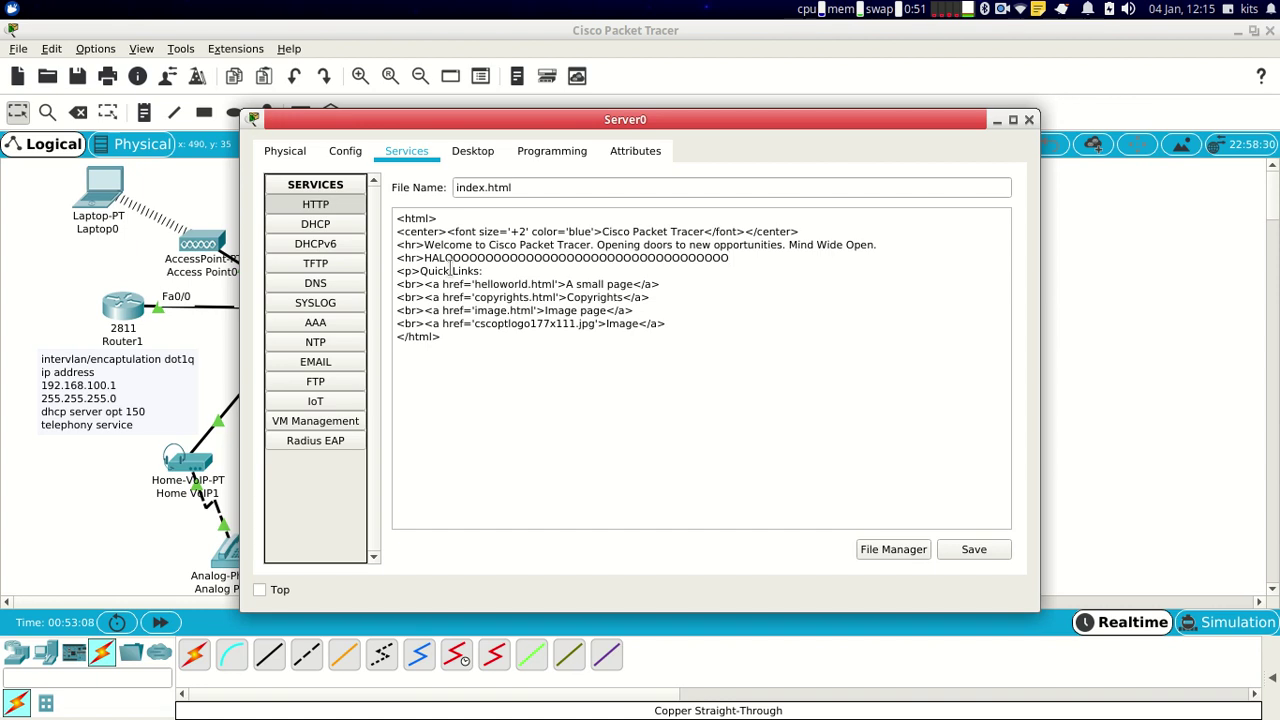
Step: Change the greeting line's tag to <P> and save index.html, overwriting the existing file
double_click(409, 257)
text(P)
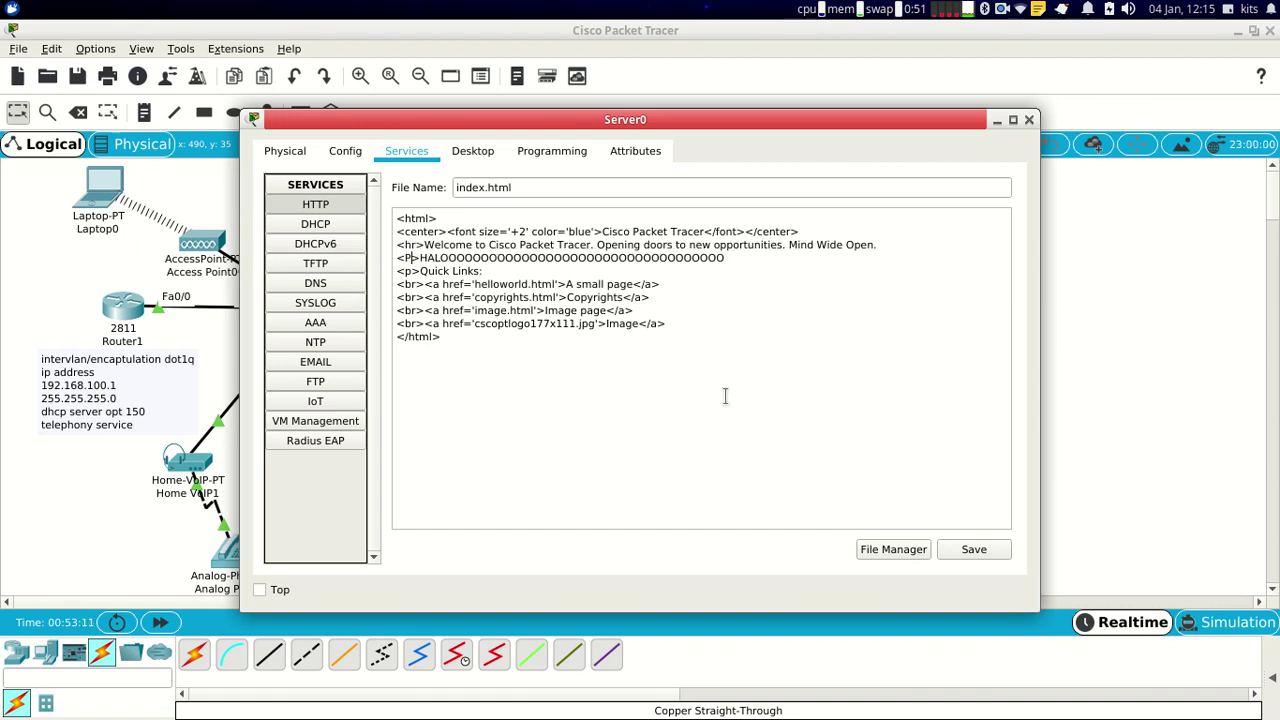
click(965, 553)
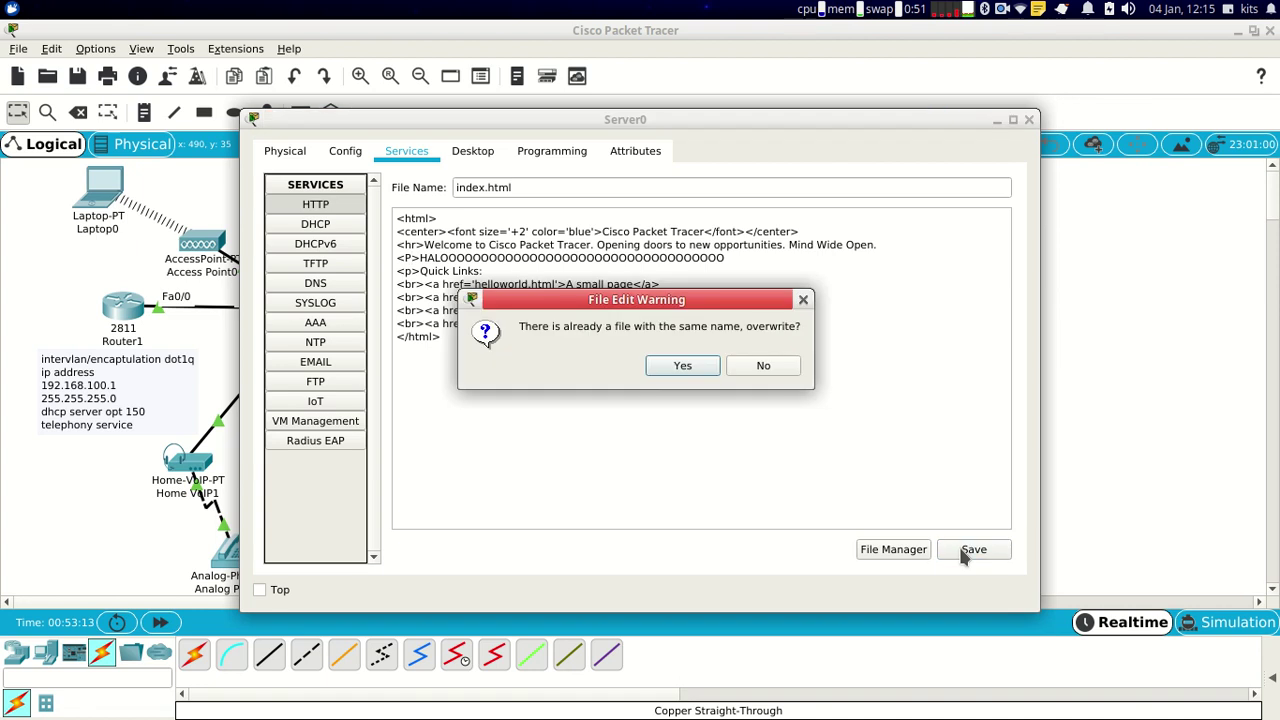
click(682, 365)
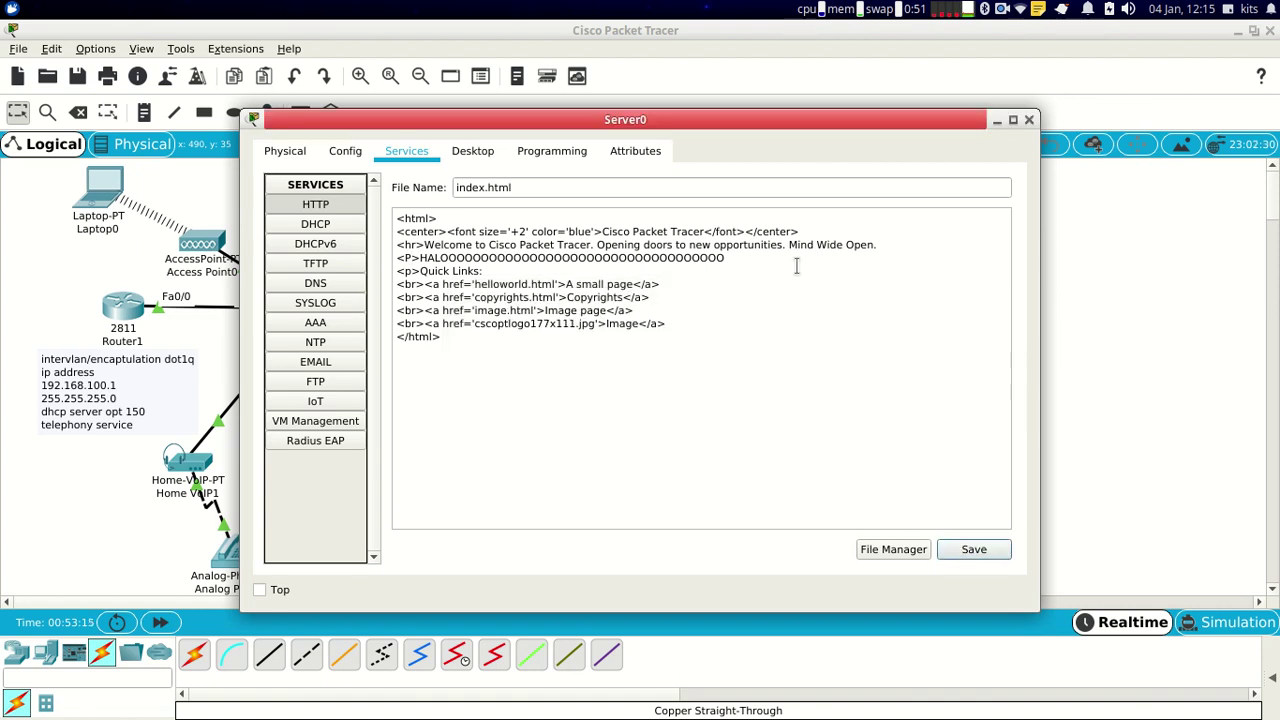
Step: Close Server0's settings and load BELAJAR.NET in PC0's web browser to test the DNS and web services
click(1029, 120)
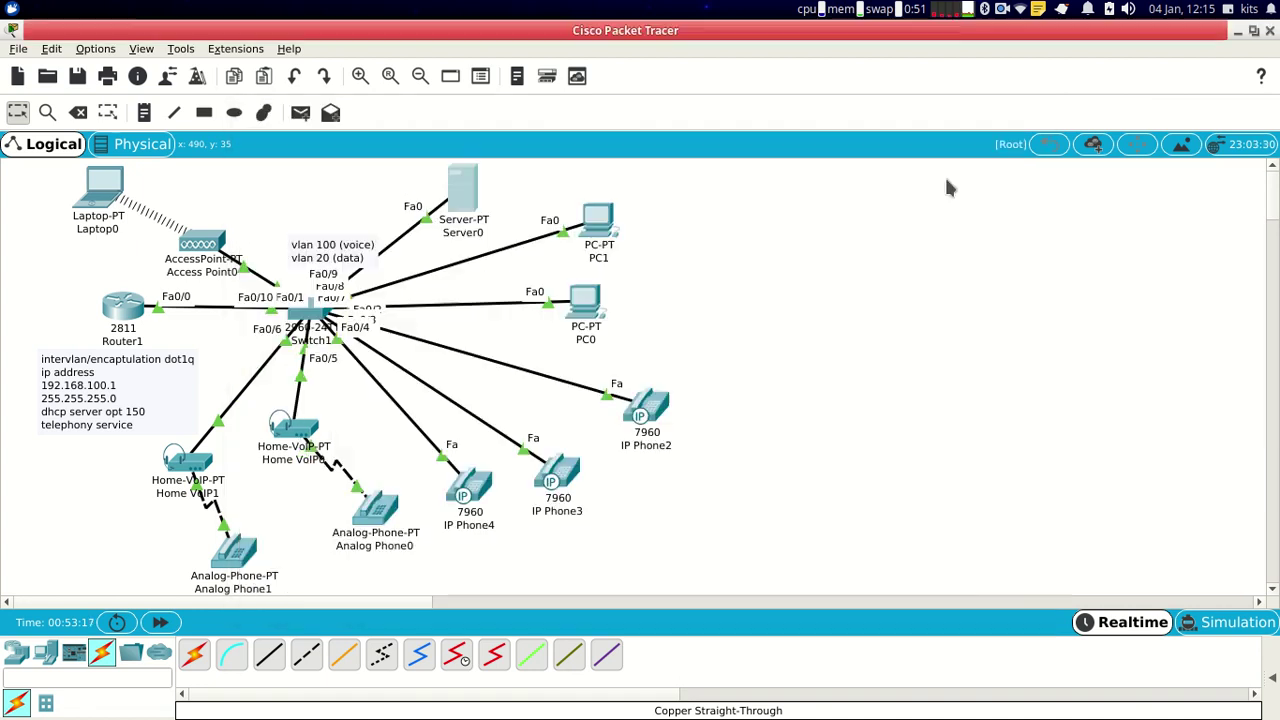
click(590, 310)
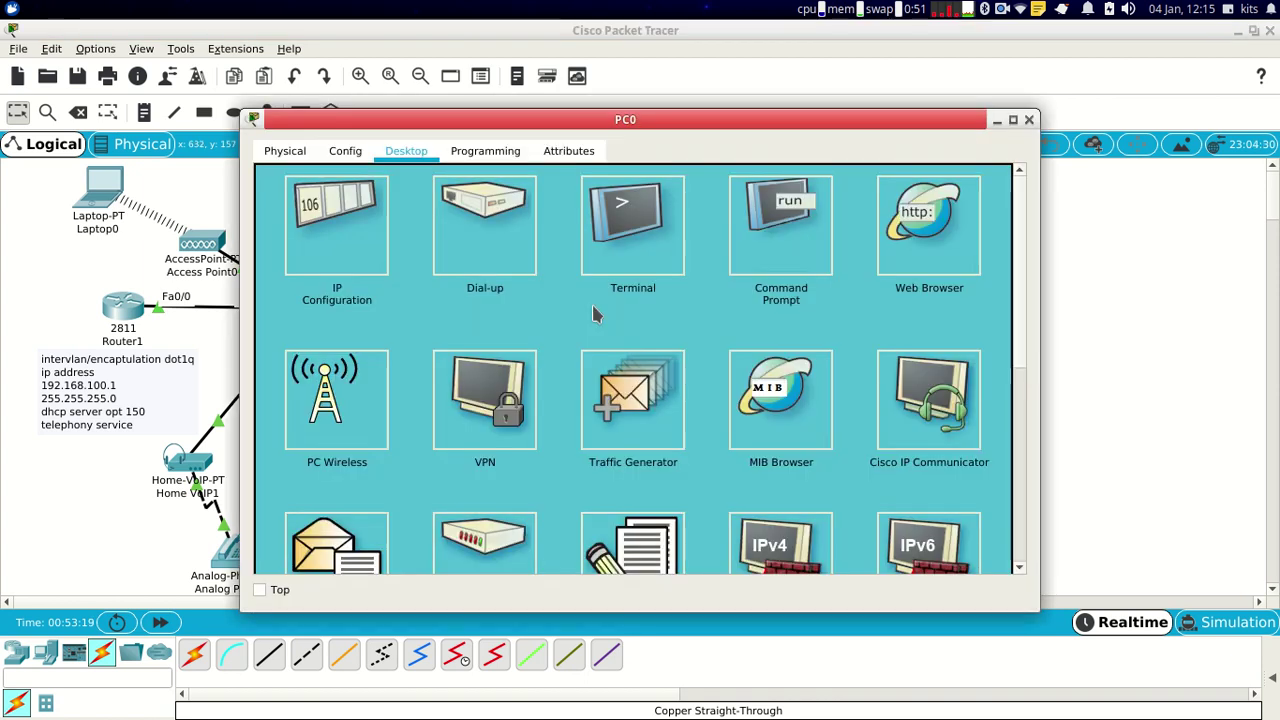
click(940, 232)
click(592, 203)
text(BELAJAR.NET)
key(Return)
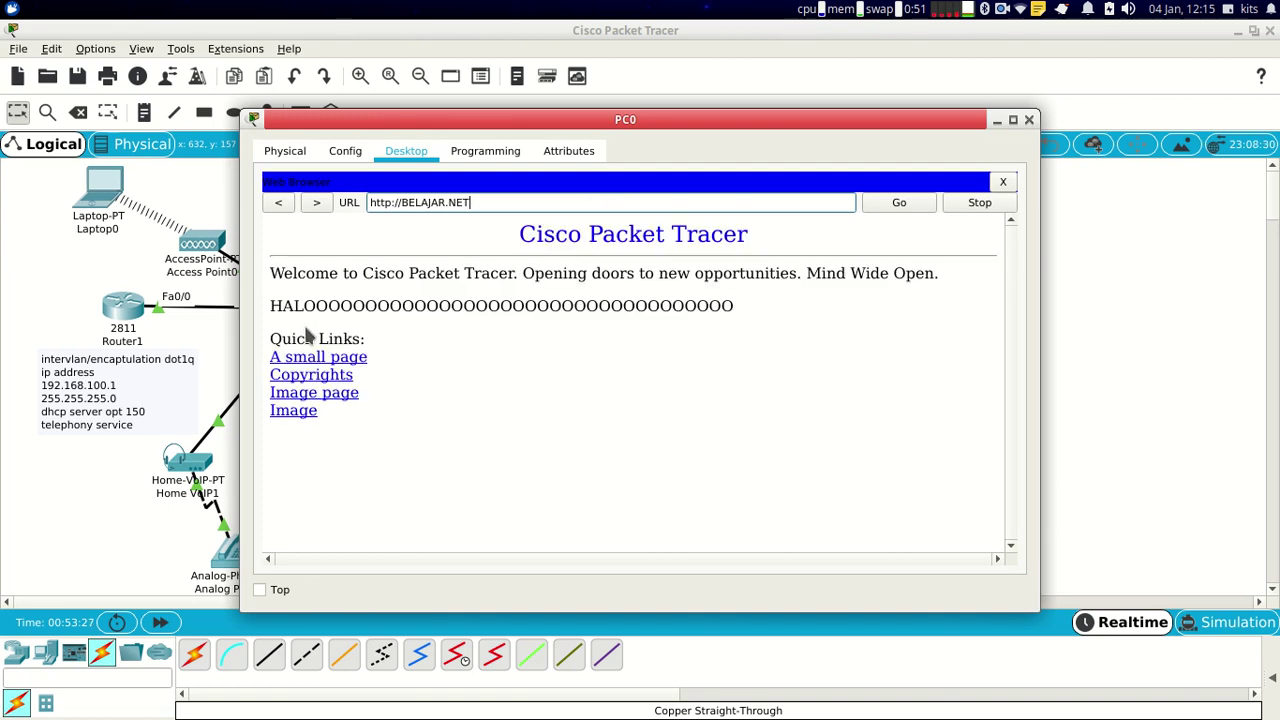
Step: Load belajar.net in Laptop0's web browser to test access over the wireless connection, and close the laptop's window
click(105, 186)
click(105, 186)
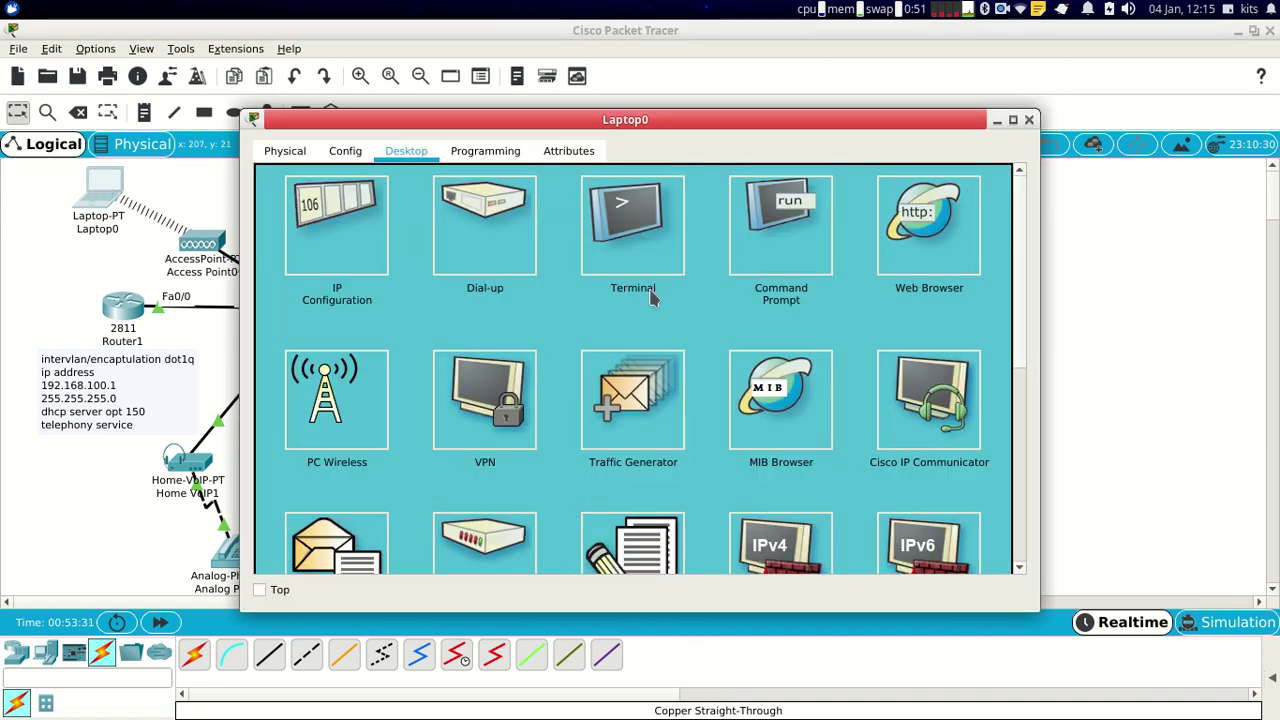
click(938, 238)
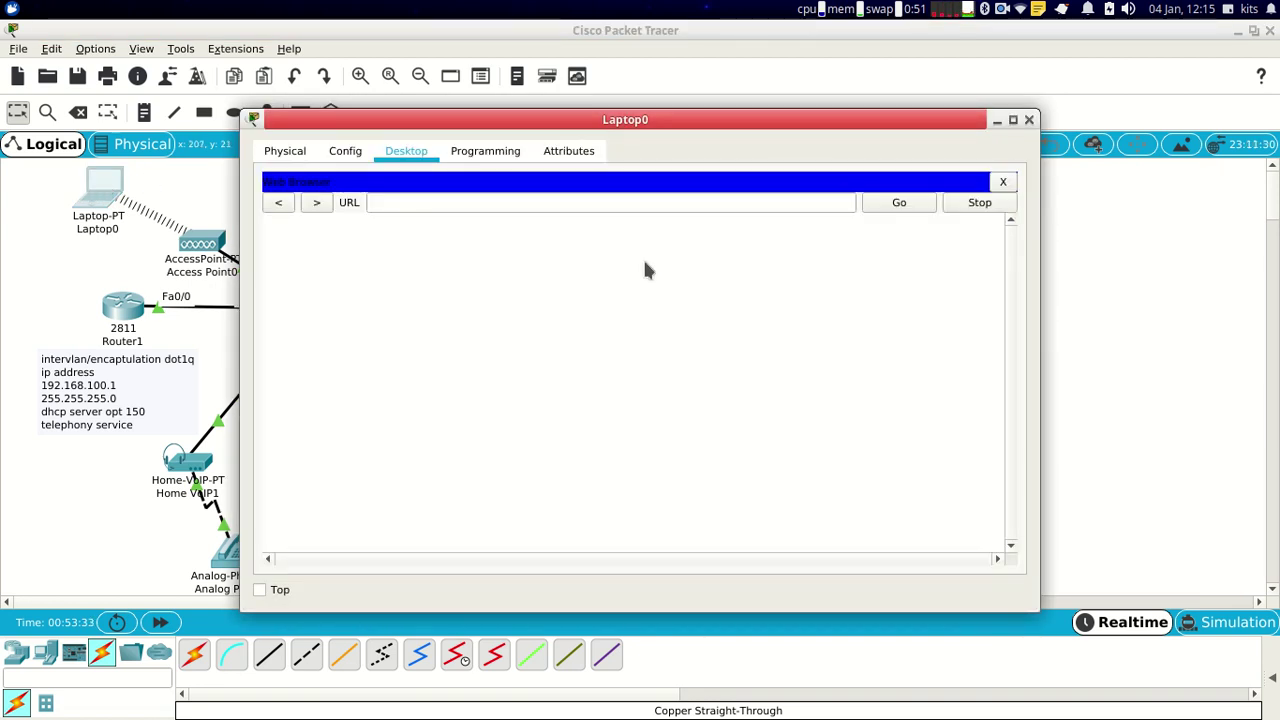
click(511, 202)
text(BE)
key(BackSpace)
key(BackSpace)
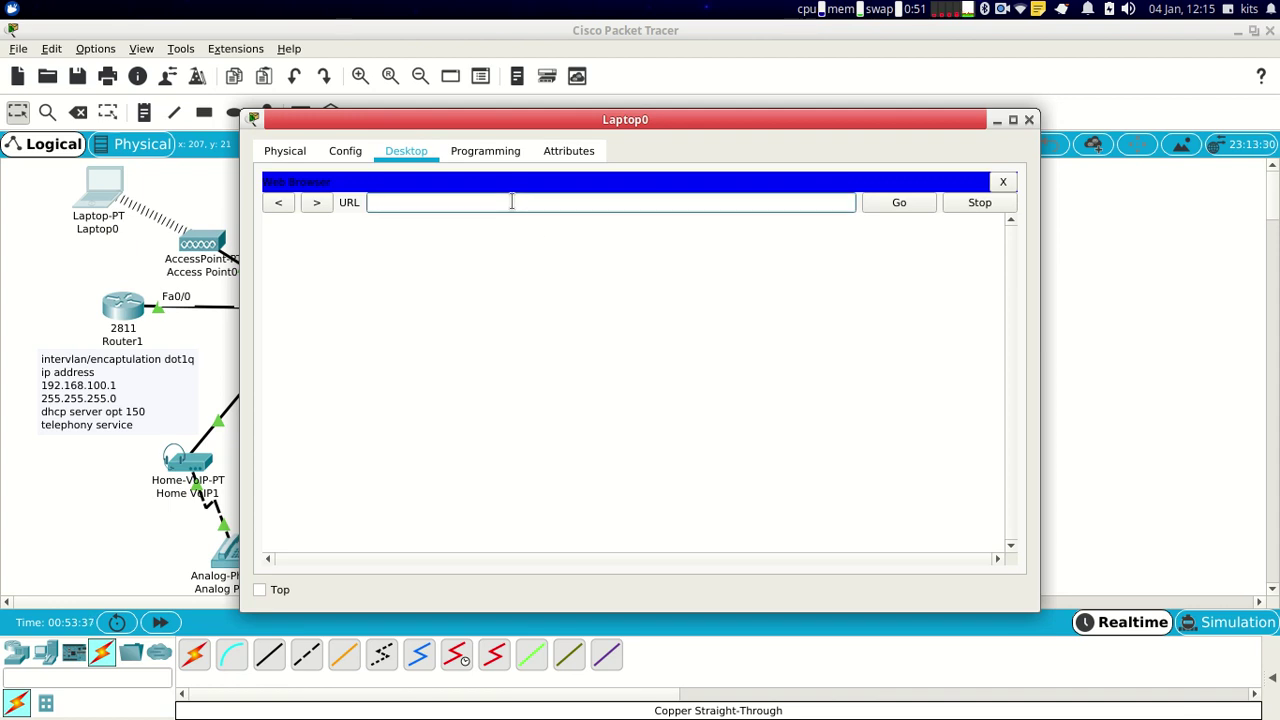
text(belajar.net)
key(Return)
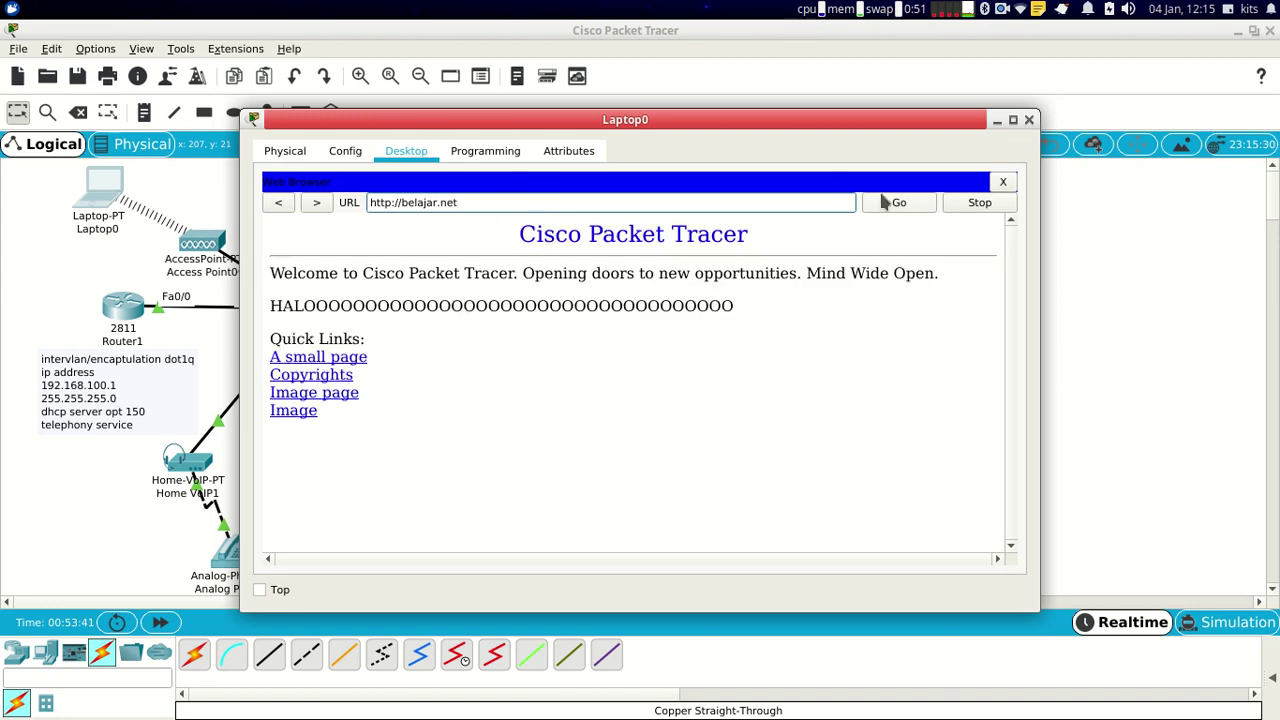
click(1029, 121)
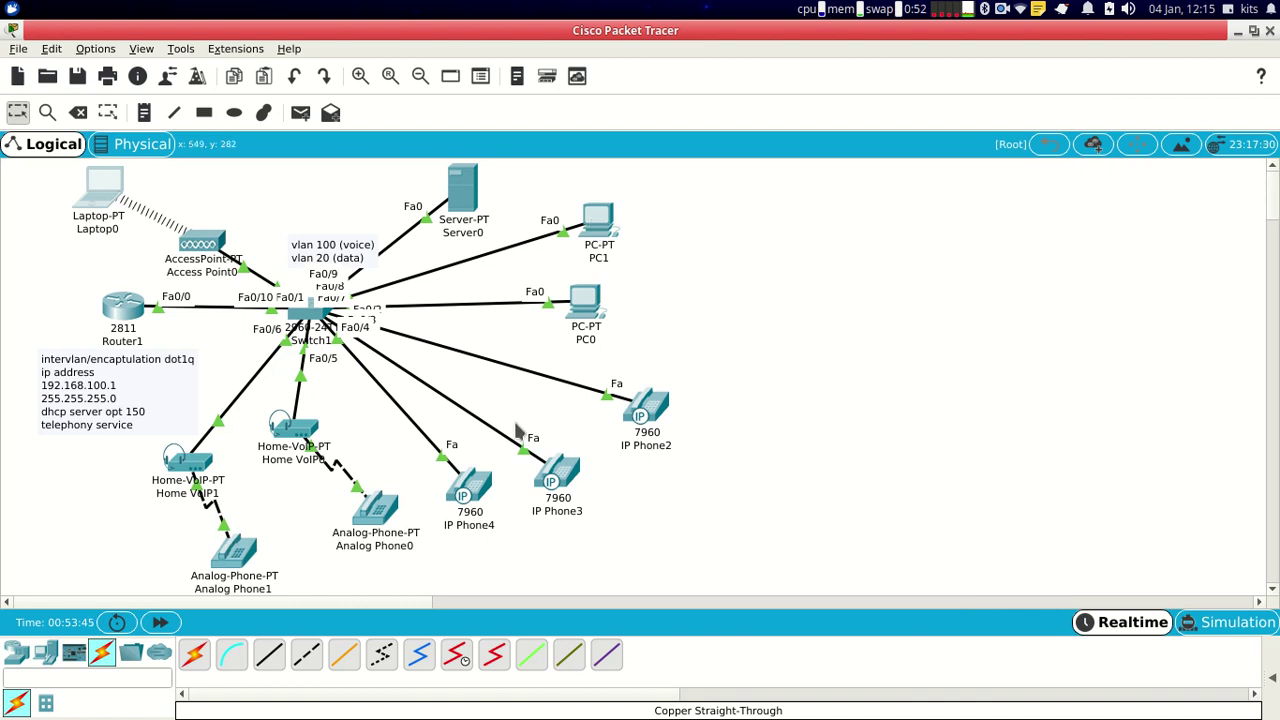
click(1003, 10)
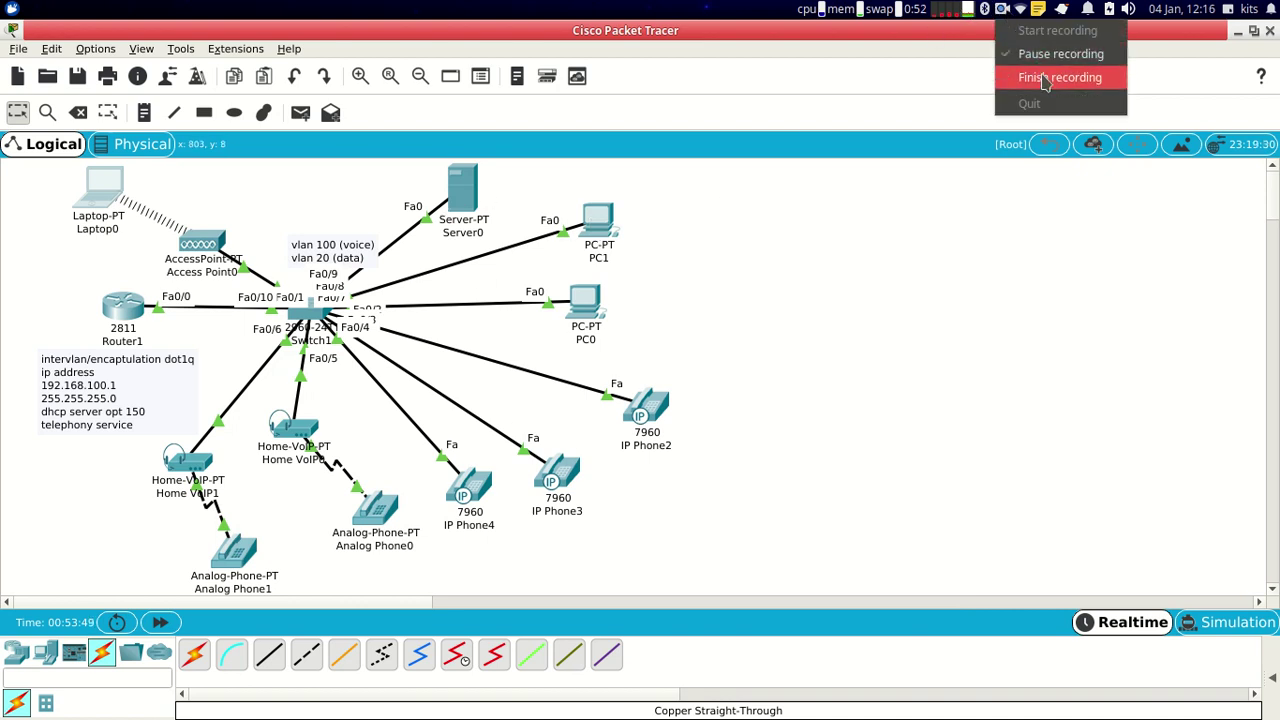